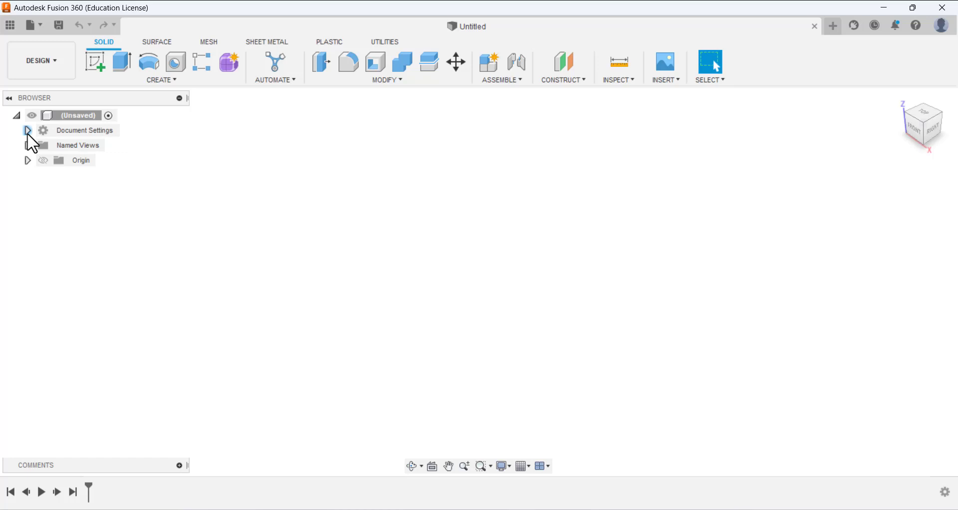
# Change the document's Unit Type from millimetres to Inch in Document Settings.
pyautogui.click(28, 130)
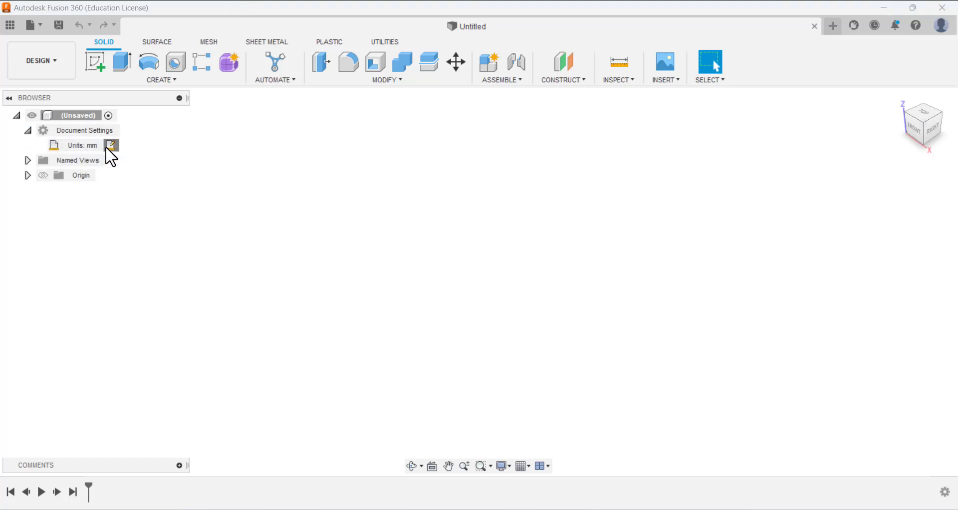
pyautogui.click(110, 145)
pyautogui.click(901, 180)
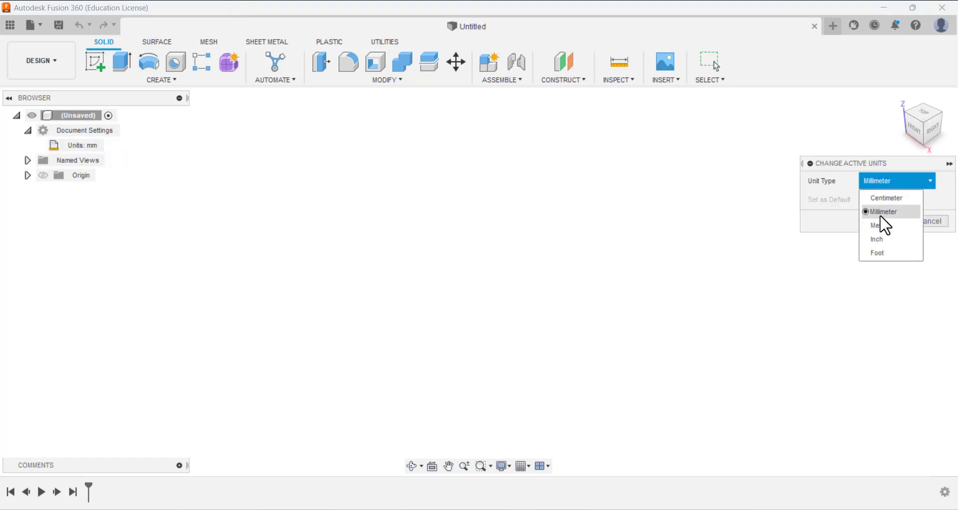
pyautogui.click(881, 235)
pyautogui.click(886, 221)
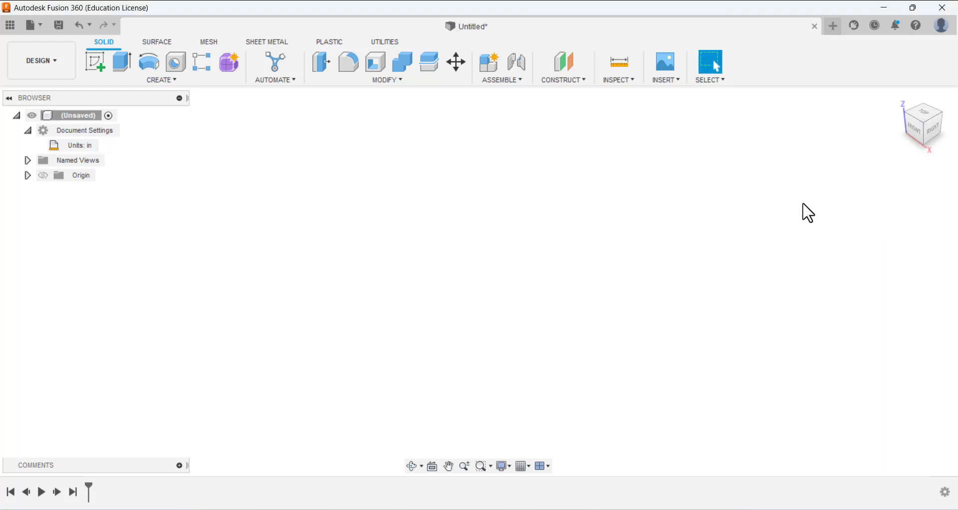
# On the XY plane, sketch a center-to-center slot around the origin.
pyautogui.click(97, 59)
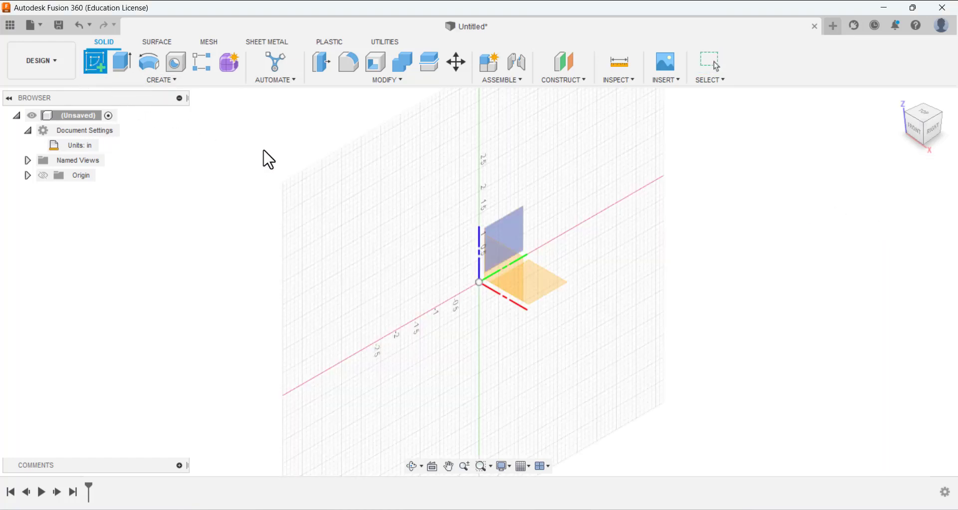
pyautogui.click(554, 293)
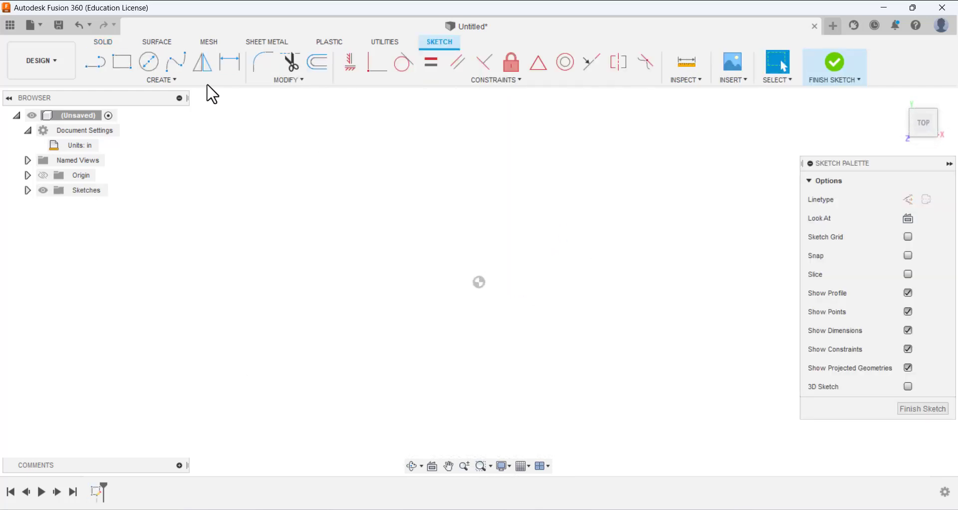
pyautogui.click(174, 80)
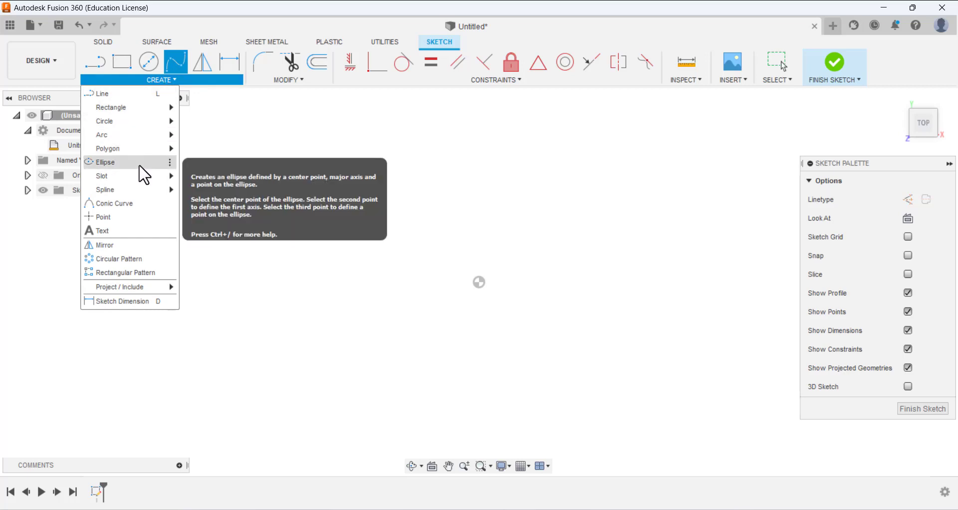
pyautogui.moveTo(136, 178)
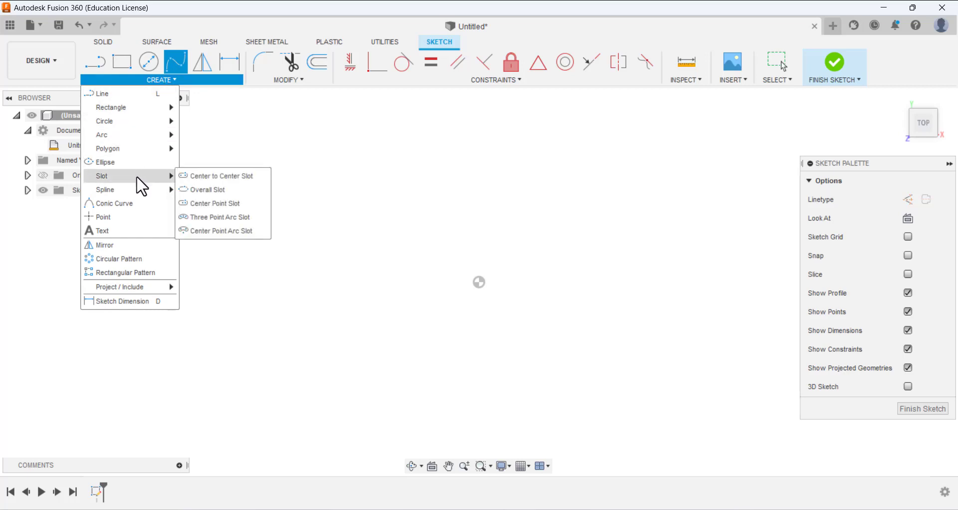
pyautogui.click(213, 178)
pyautogui.click(413, 282)
pyautogui.click(543, 282)
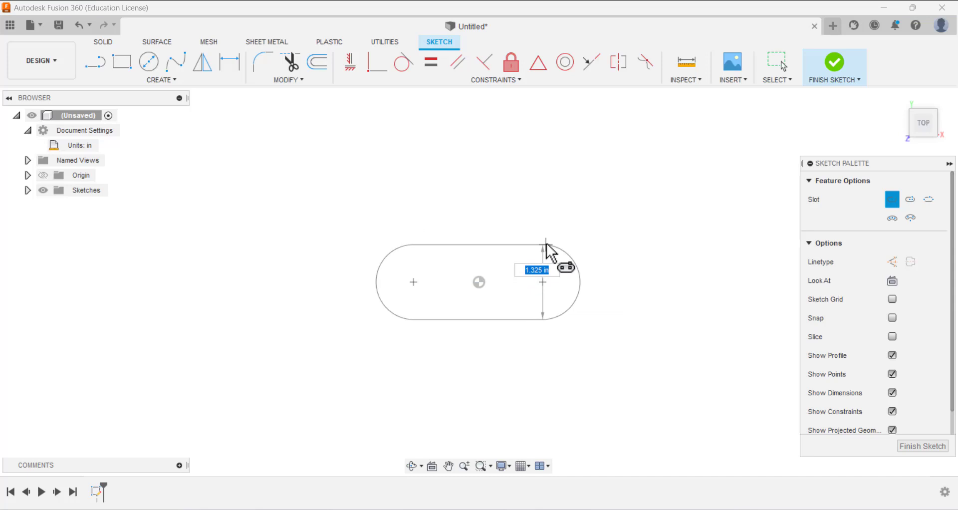
pyautogui.click(545, 242)
pyautogui.scroll(2, 530, 190)
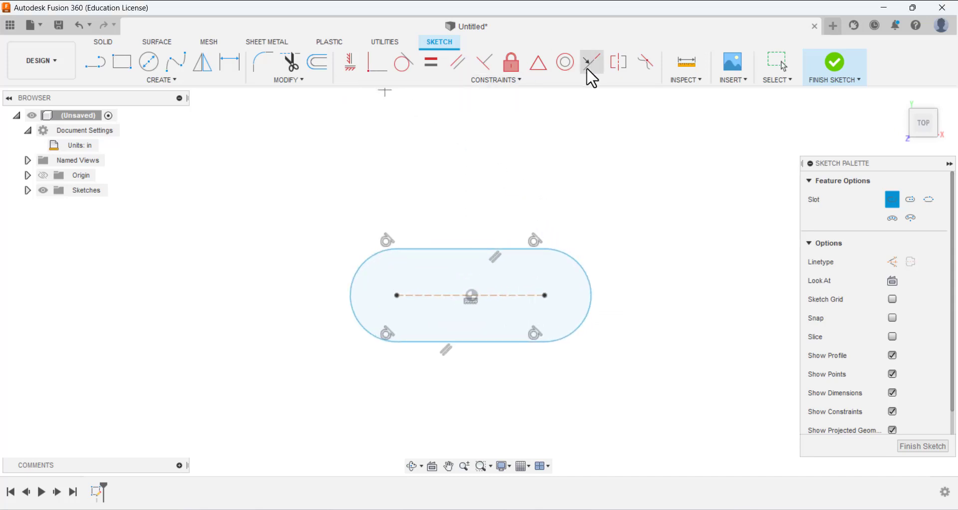
# Apply a MidPoint constraint pinning the slot's centre line to the sketch origin.
pyautogui.click(539, 63)
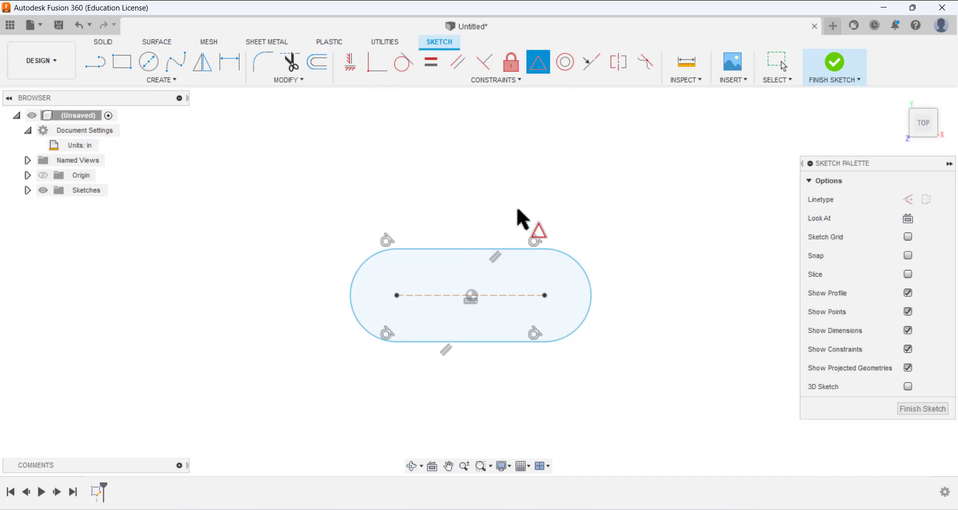
pyautogui.click(503, 295)
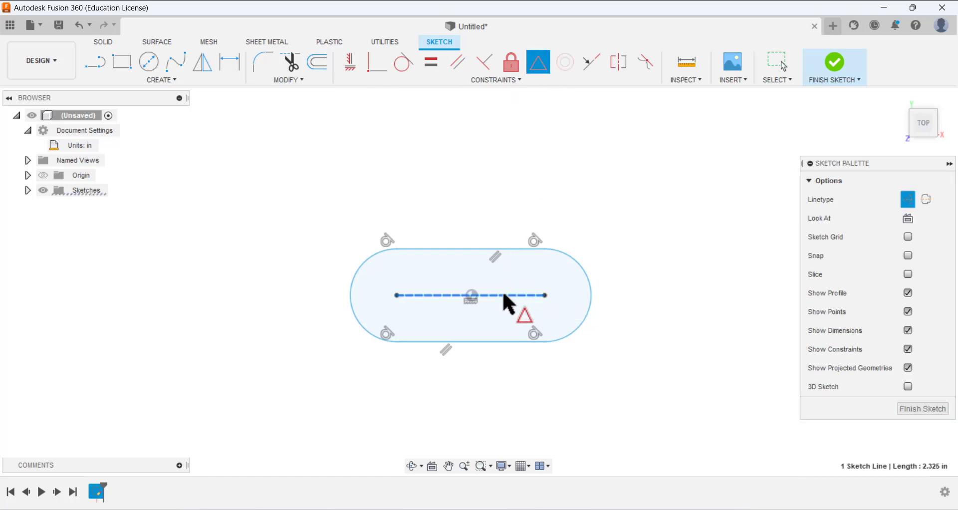
pyautogui.click(473, 295)
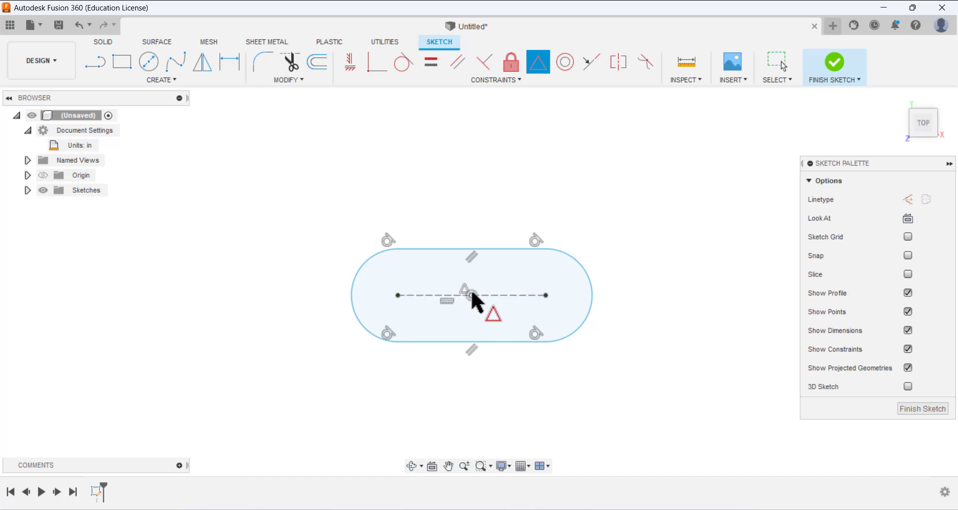
pyautogui.click(777, 72)
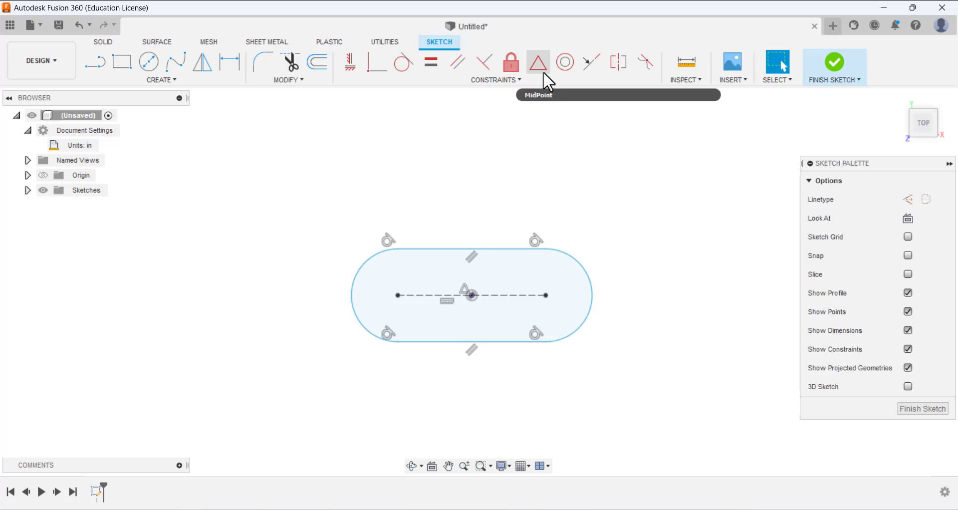
# Dimension the slot's right end arc to a 0.50 in radius.
pyautogui.click(238, 67)
pyautogui.click(581, 262)
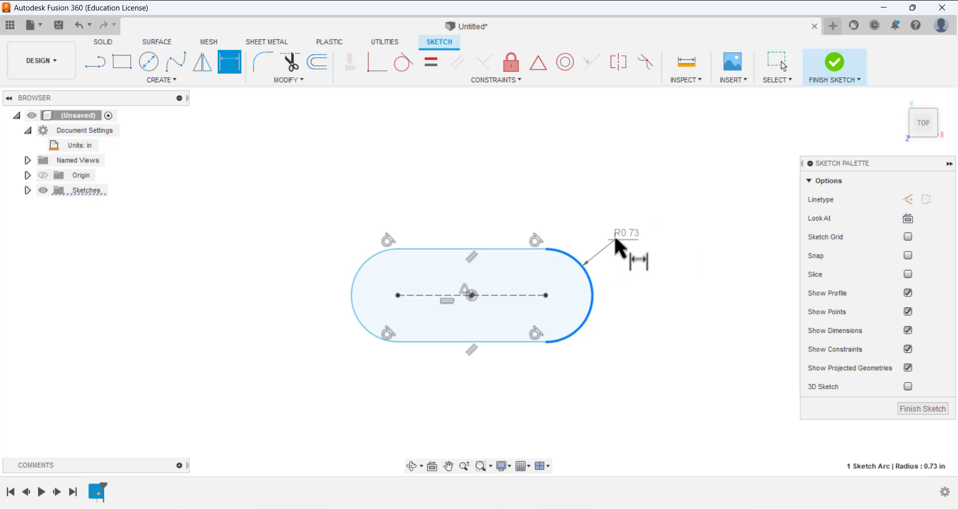
pyautogui.click(614, 242)
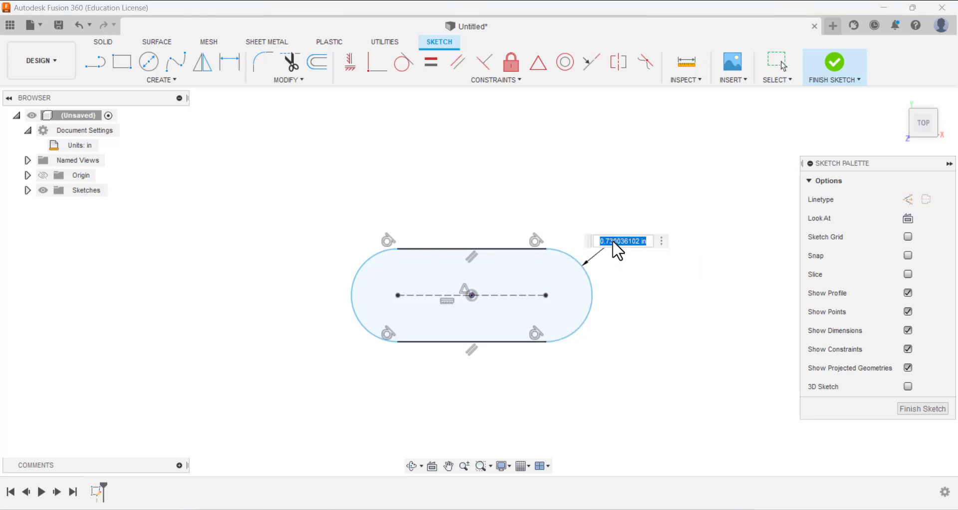
pyautogui.write('0.5')
pyautogui.press('Return')
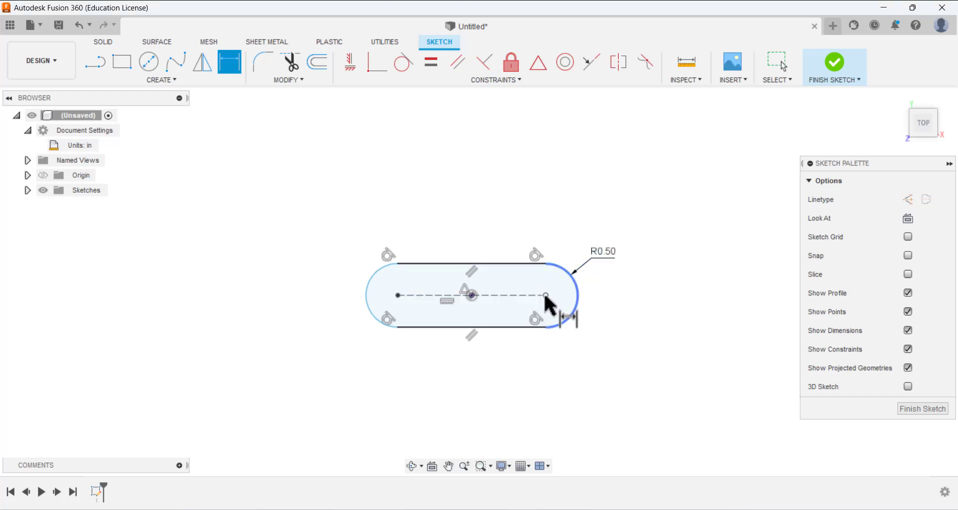
# Dimension the slot's centre-to-centre length to 2.50 in.
pyautogui.click(422, 299)
pyautogui.click(531, 375)
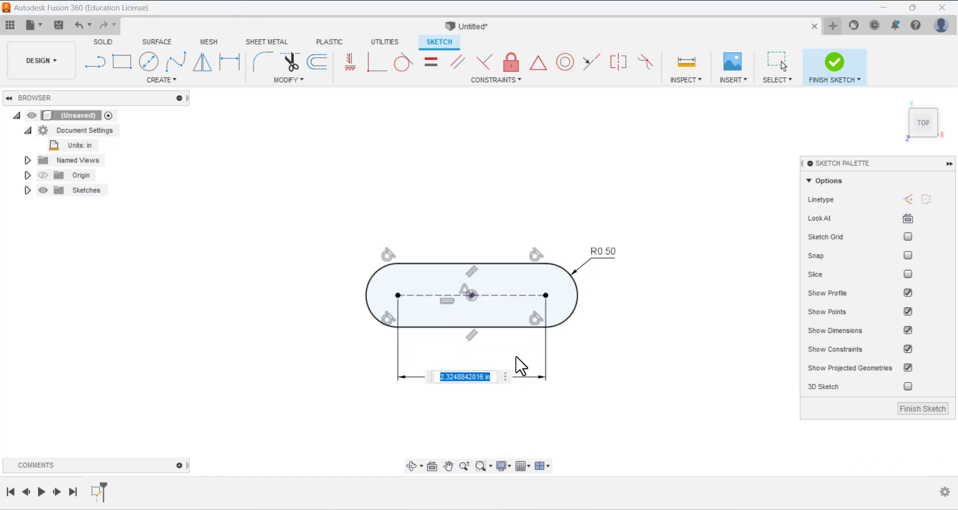
pyautogui.write('2.5')
pyautogui.press('Return')
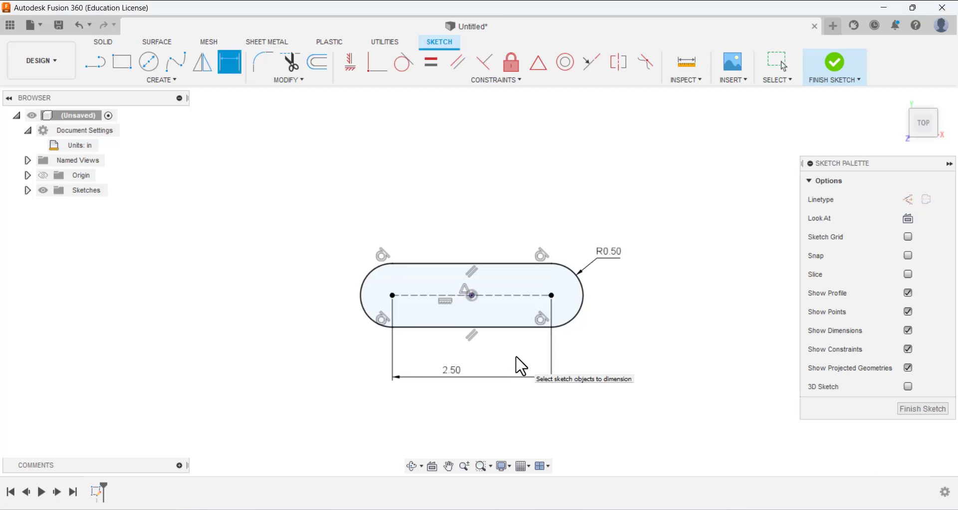
pyautogui.scroll(-2, 503, 306)
pyautogui.scroll(4, 481, 312)
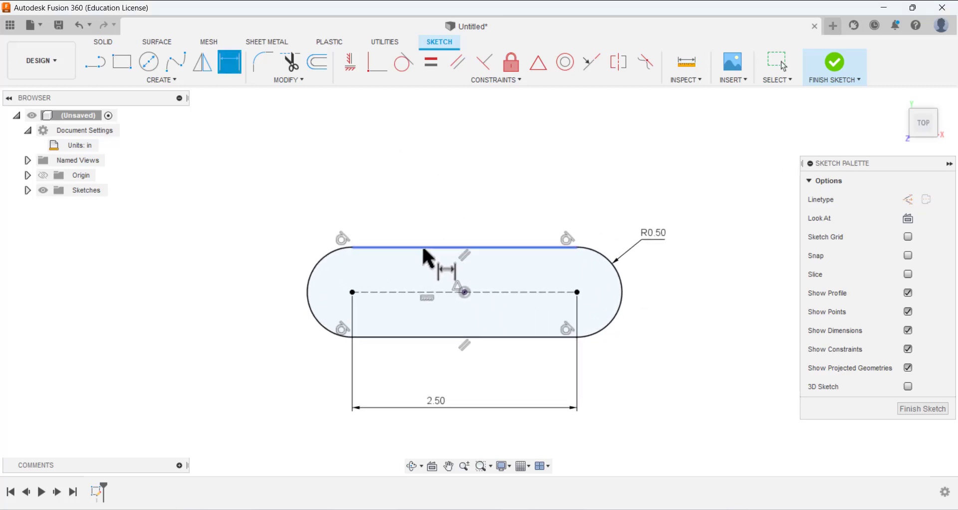
# Offset the slot outline outward by 0.5 in to form a ring.
pyautogui.click(320, 68)
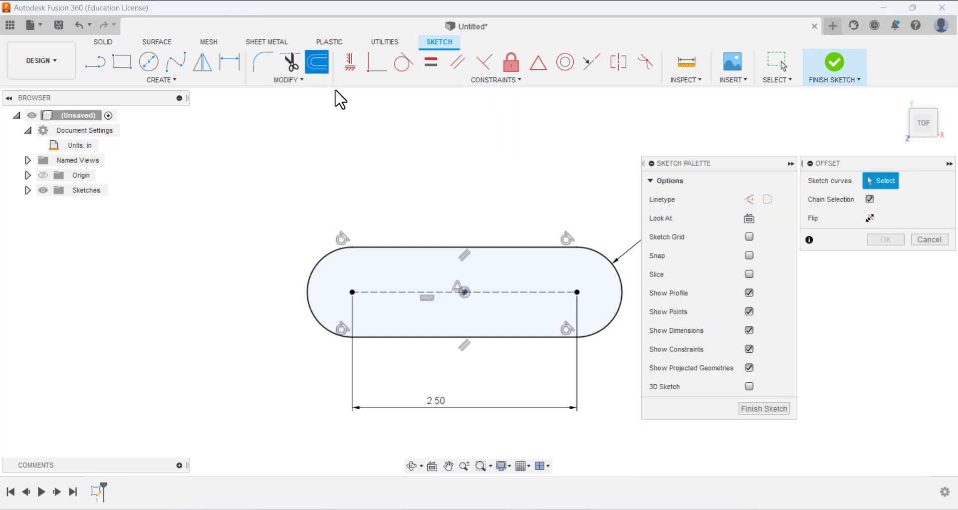
pyautogui.click(433, 248)
pyautogui.moveTo(432, 234); pyautogui.dragTo(432, 200)
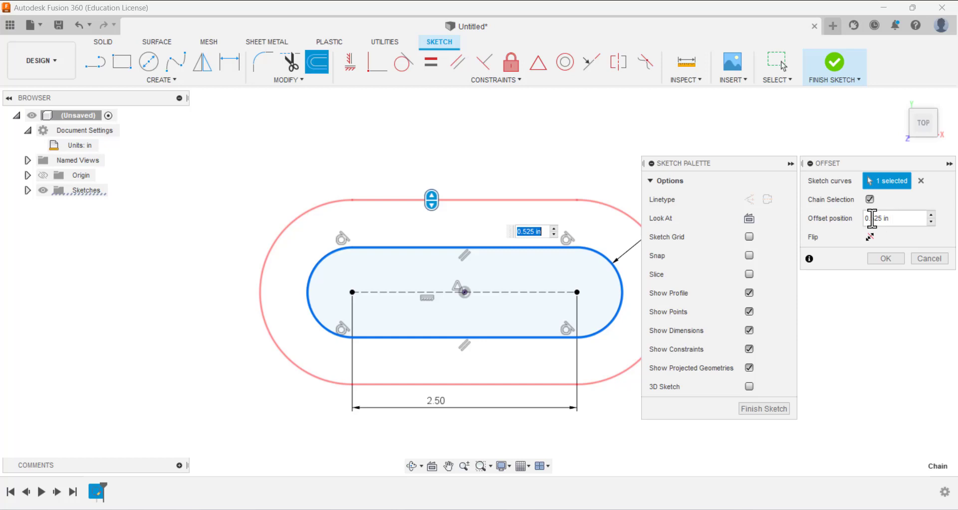
pyautogui.click(872, 219)
pyautogui.write('0.5')
pyautogui.press('Return')
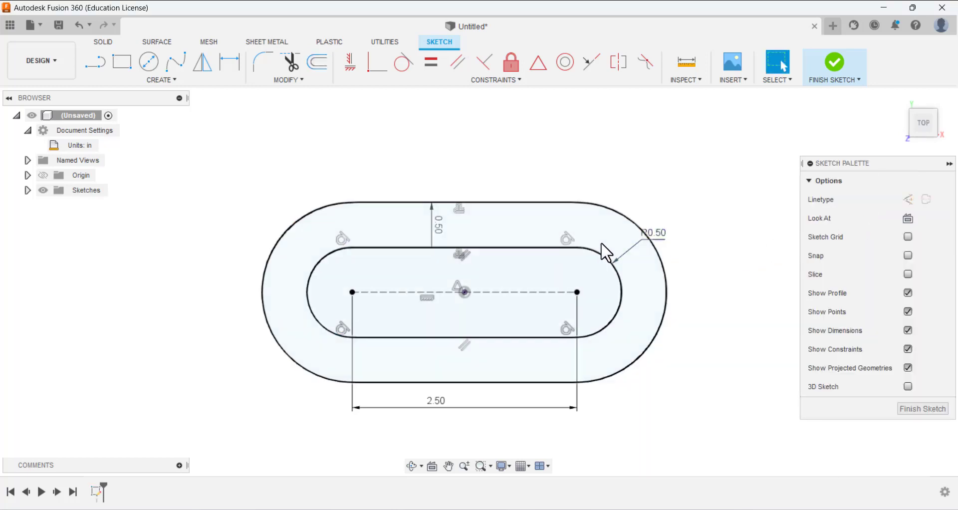
# Finish the sketch and return the view to the Home angle.
pyautogui.click(916, 408)
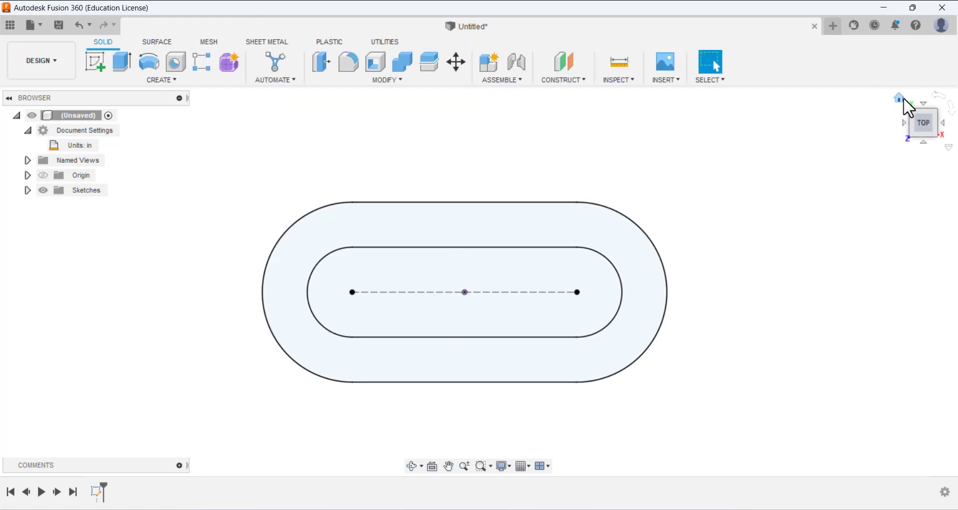
pyautogui.click(899, 97)
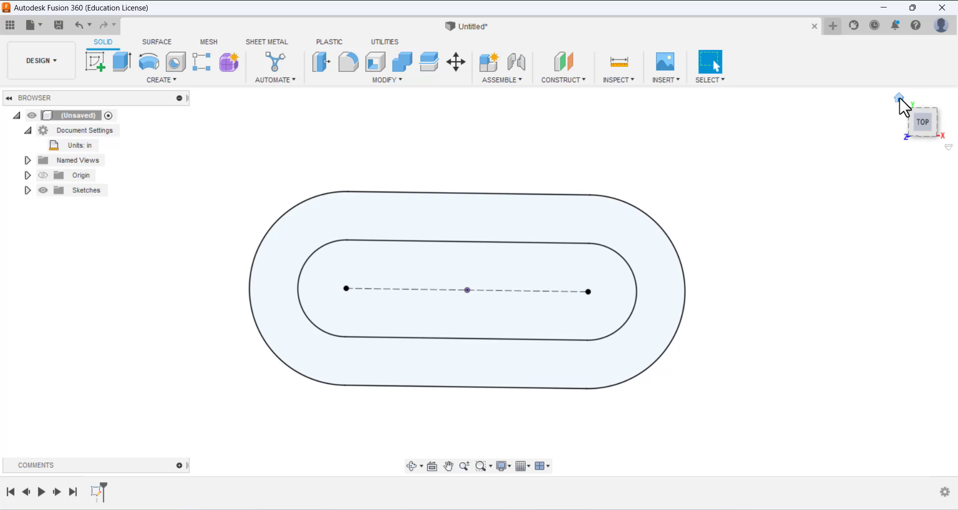
pyautogui.click(118, 59)
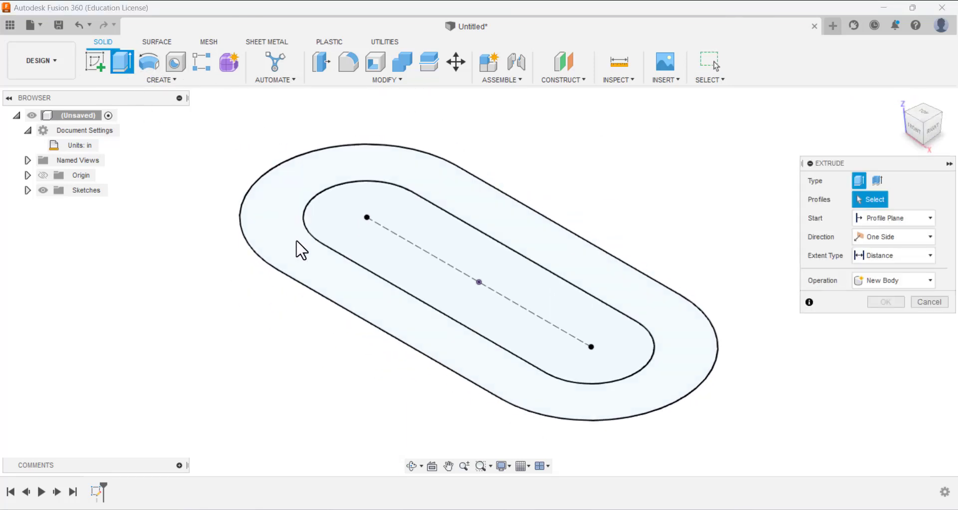
# Extrude the stadium ring profile upward as a new solid body.
pyautogui.click(282, 216)
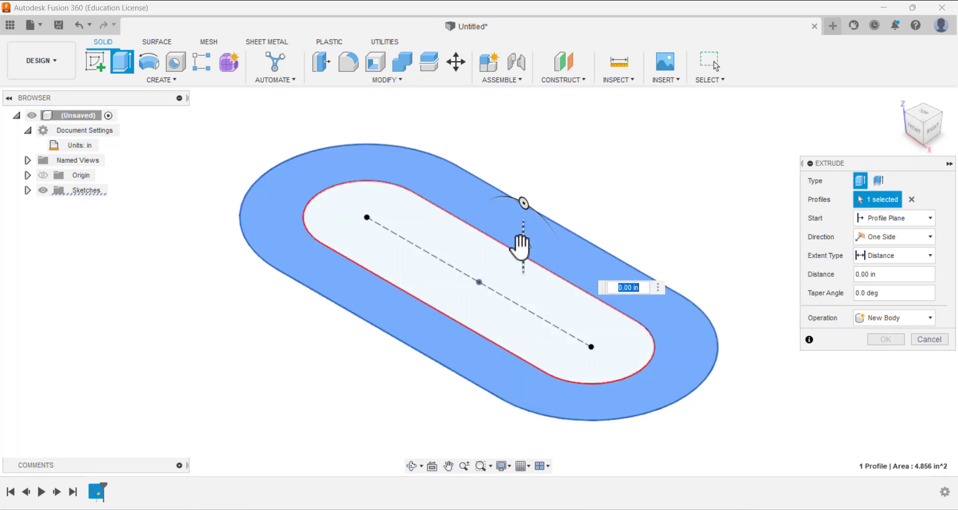
pyautogui.moveTo(523, 246); pyautogui.dragTo(521, 215)
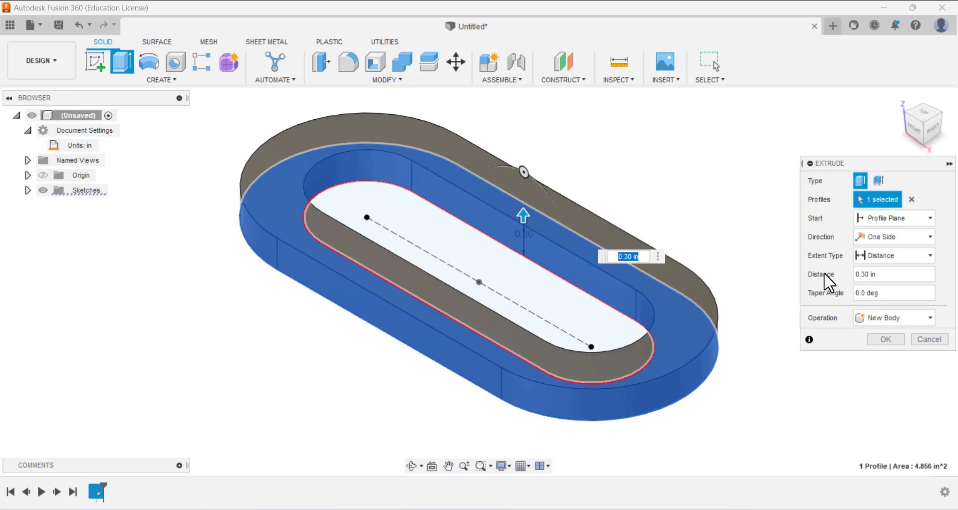
pyautogui.click(864, 275)
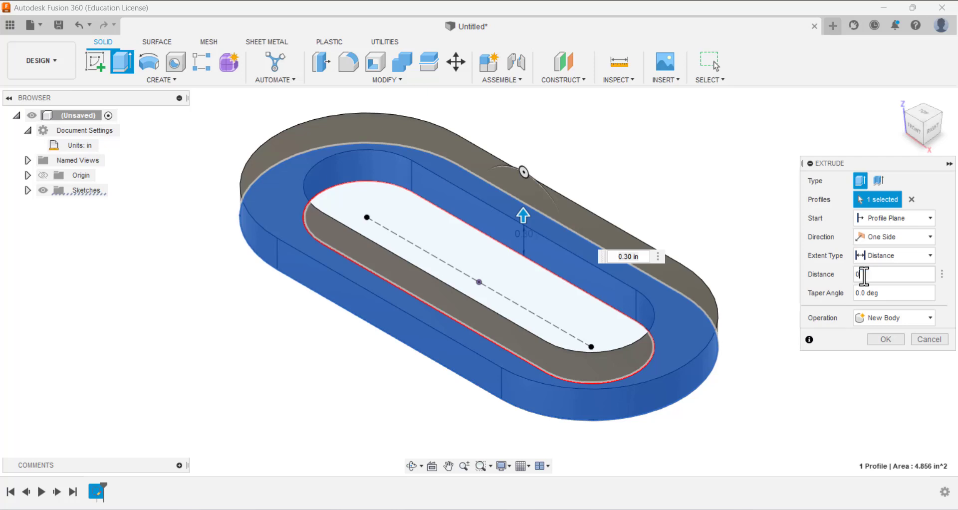
pyautogui.press('Return')
pyautogui.scroll(-3, 841, 298)
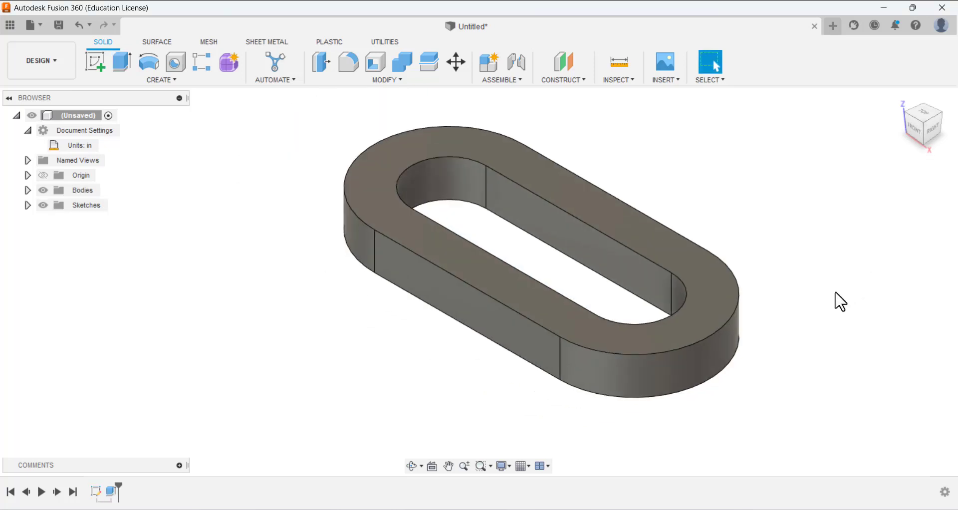
pyautogui.scroll(3, 649, 216)
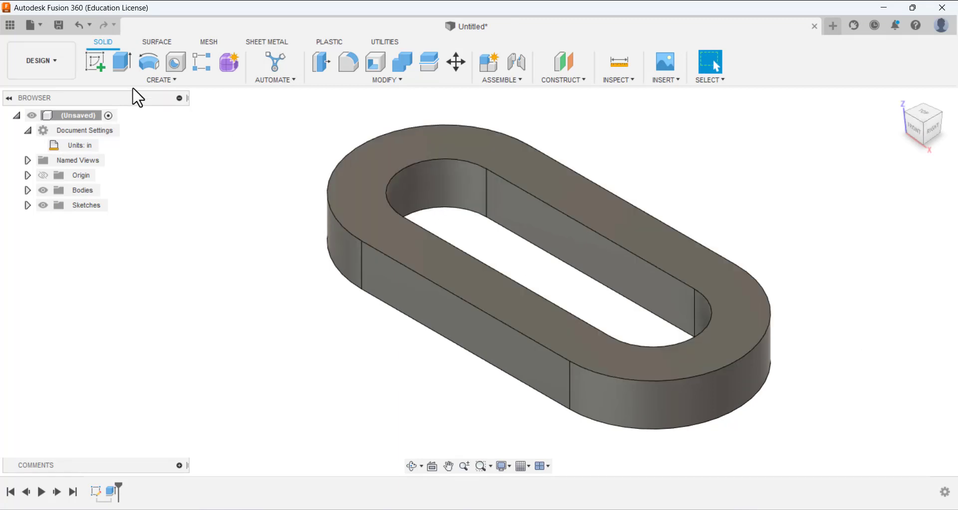
# Start a new sketch on the ring's top face.
pyautogui.click(94, 66)
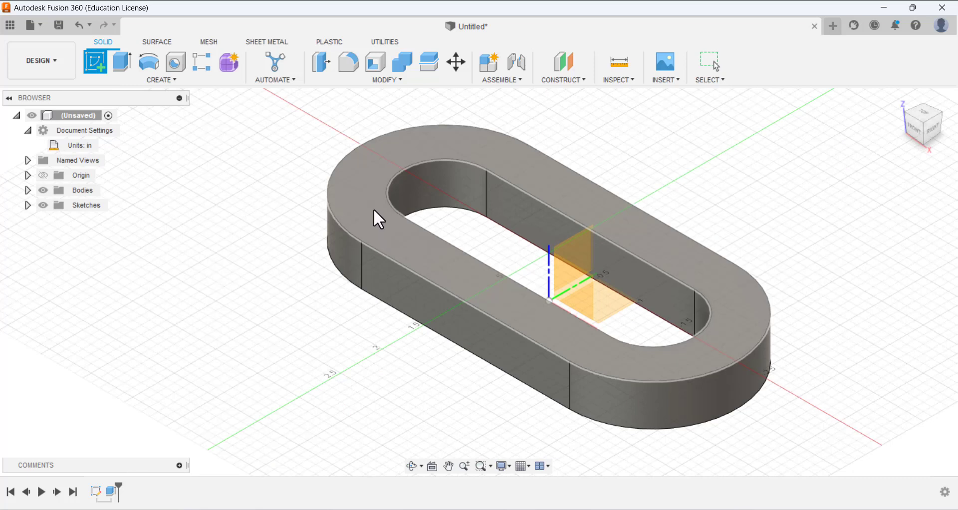
pyautogui.click(378, 283)
pyautogui.click(438, 264)
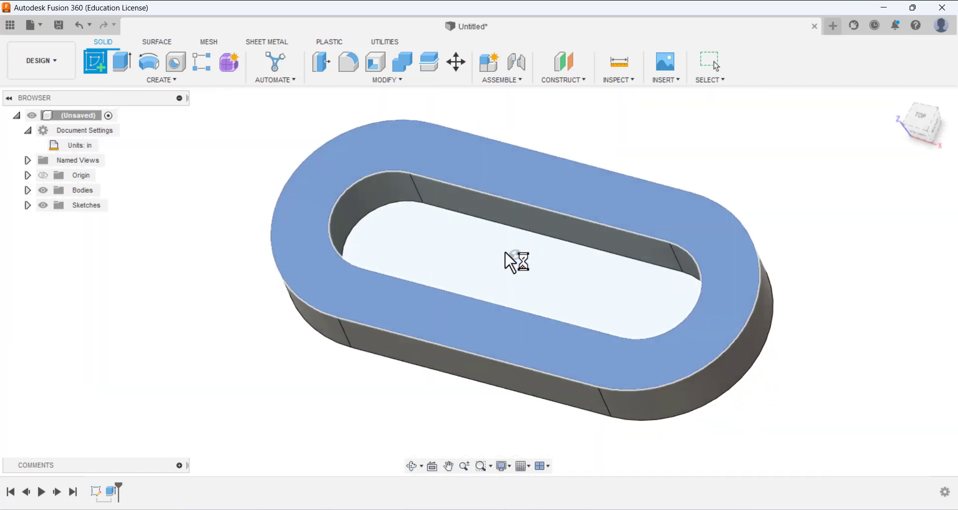
pyautogui.scroll(2, 534, 334)
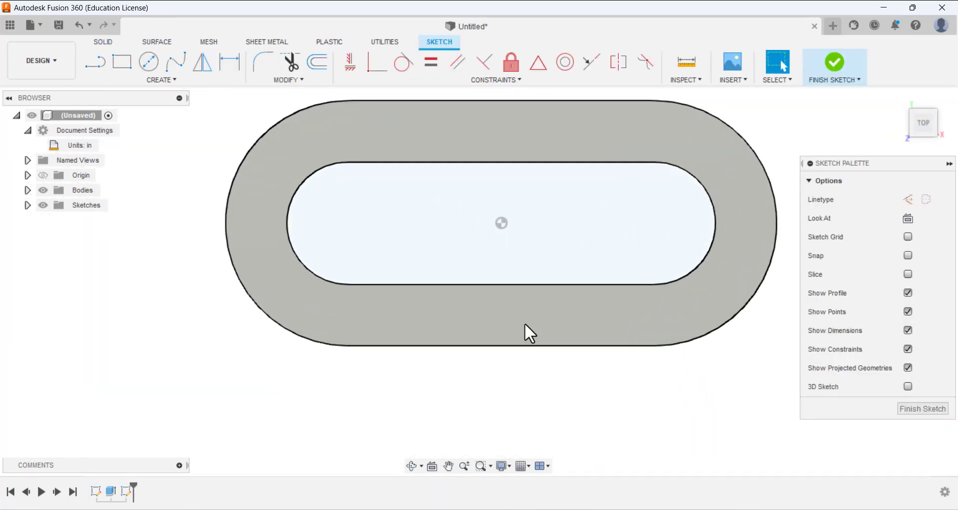
# Draw a 2-point rectangle from the inner to outer edge across the lower straight side.
pyautogui.click(124, 59)
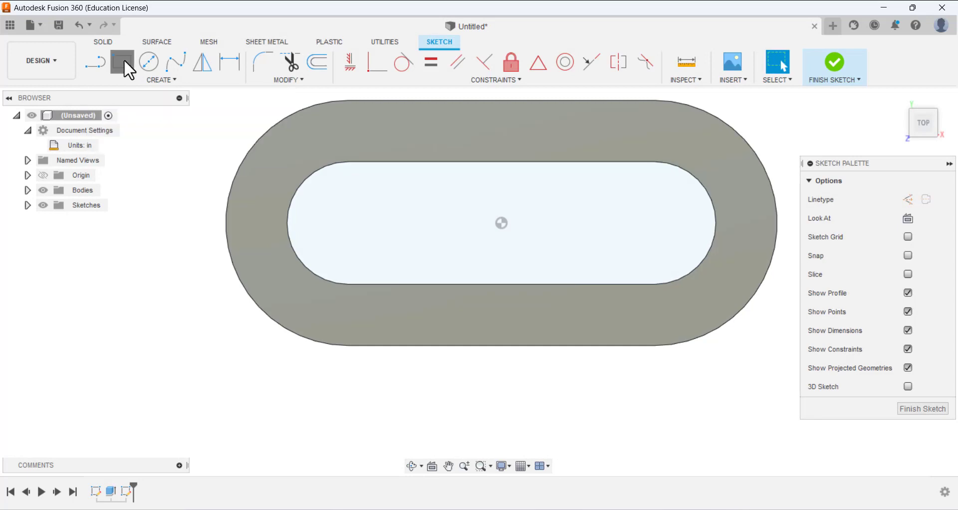
pyautogui.click(397, 285)
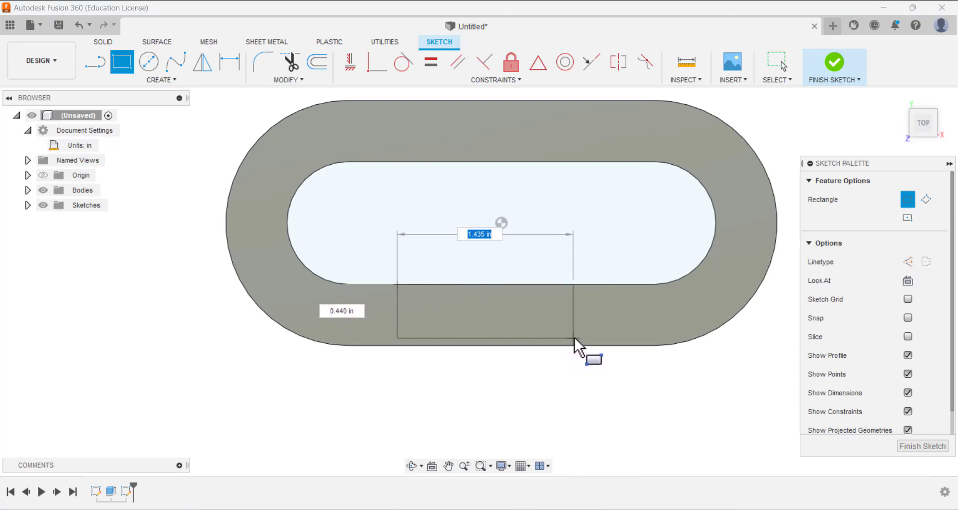
pyautogui.click(583, 345)
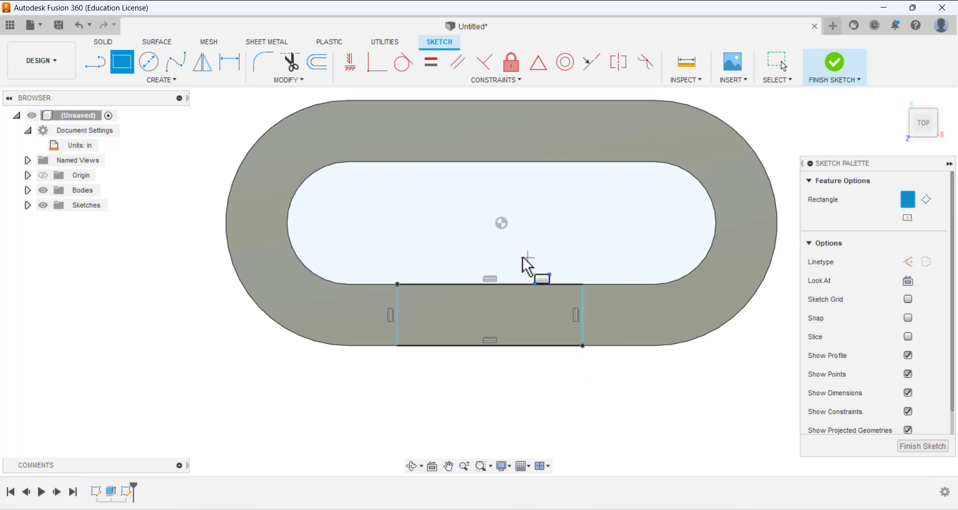
pyautogui.click(230, 63)
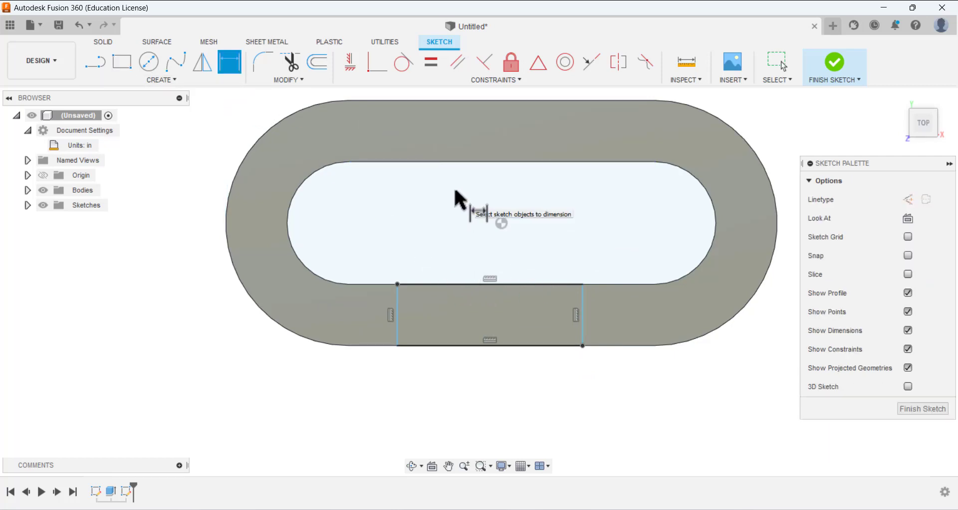
# Dimension the rectangle's top edge to a 1.25 in width.
pyautogui.click(524, 285)
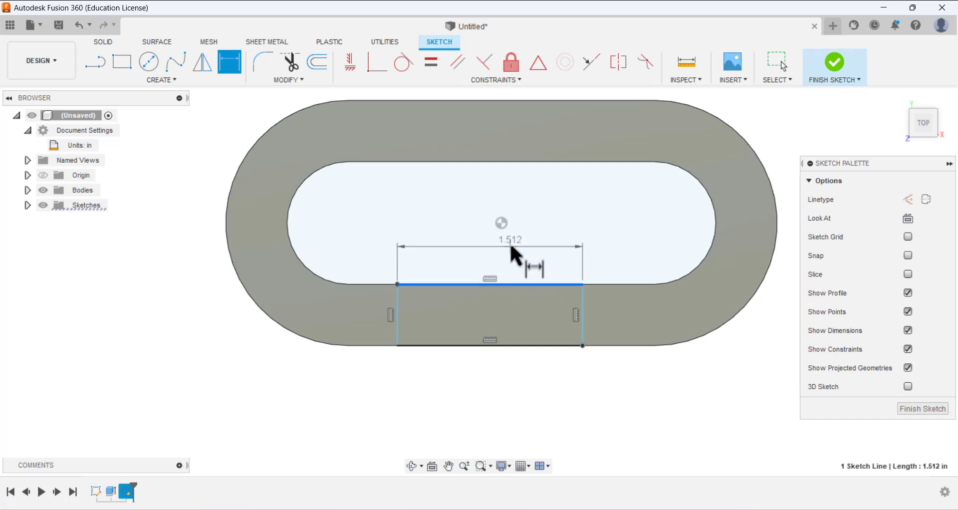
pyautogui.click(549, 262)
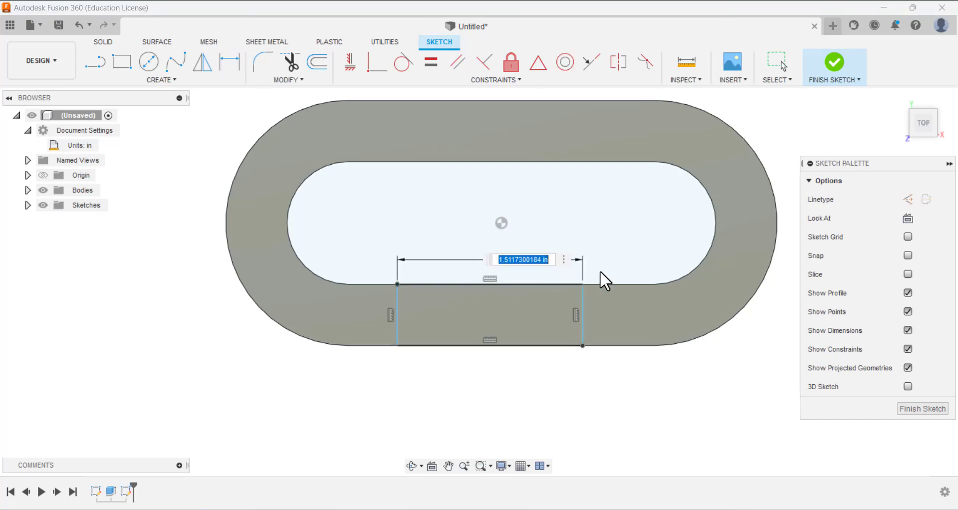
pyautogui.write('1.2')
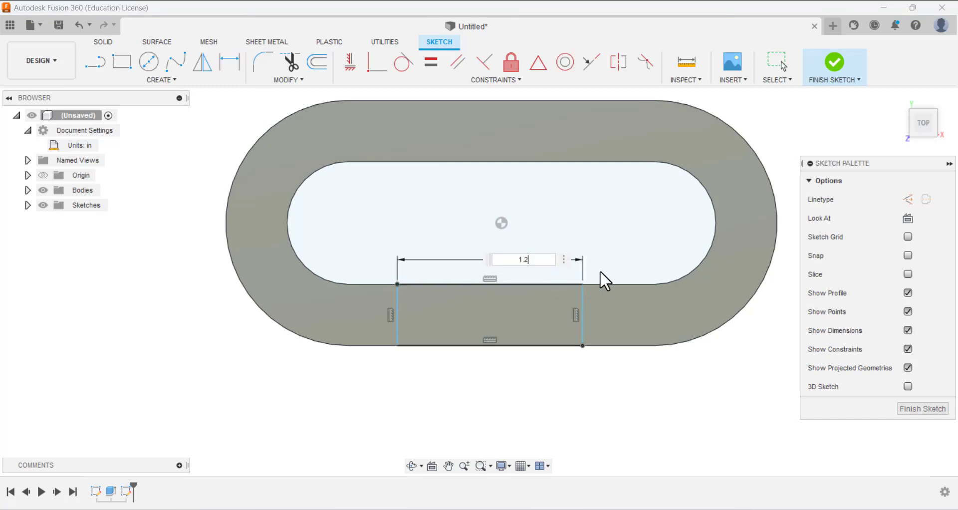
pyautogui.press('Return')
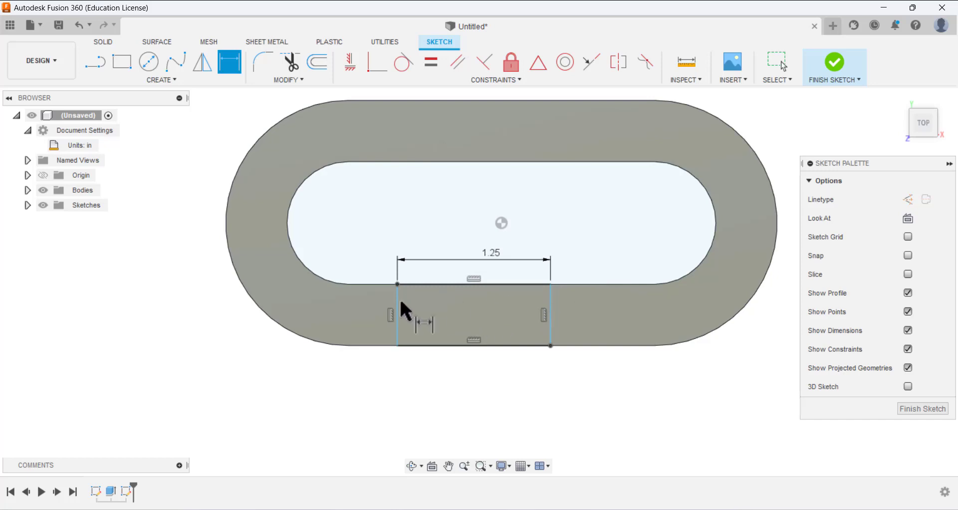
# Set the ring centre to rectangle left side distance to 1.25/2 and finish the sketch.
pyautogui.click(501, 223)
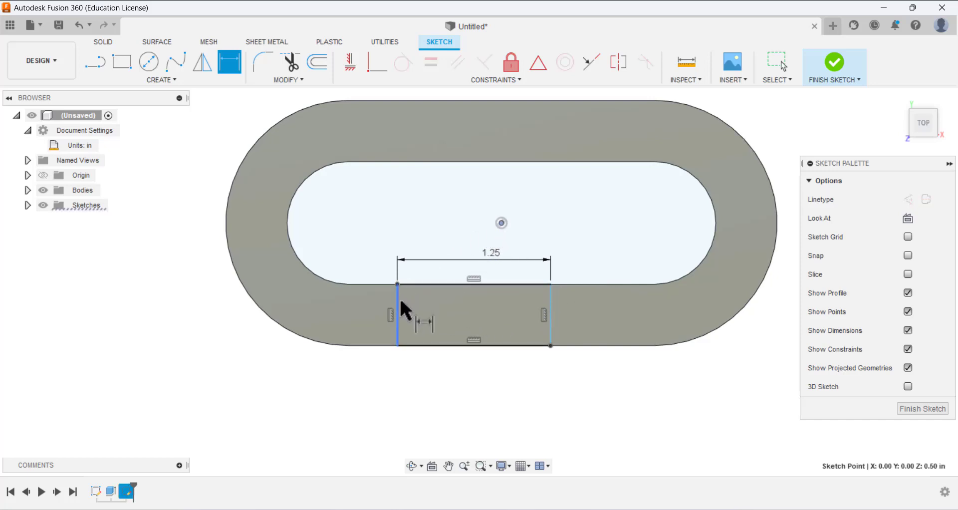
pyautogui.click(398, 306)
pyautogui.click(449, 223)
pyautogui.write('1.25/2')
pyautogui.press('Return')
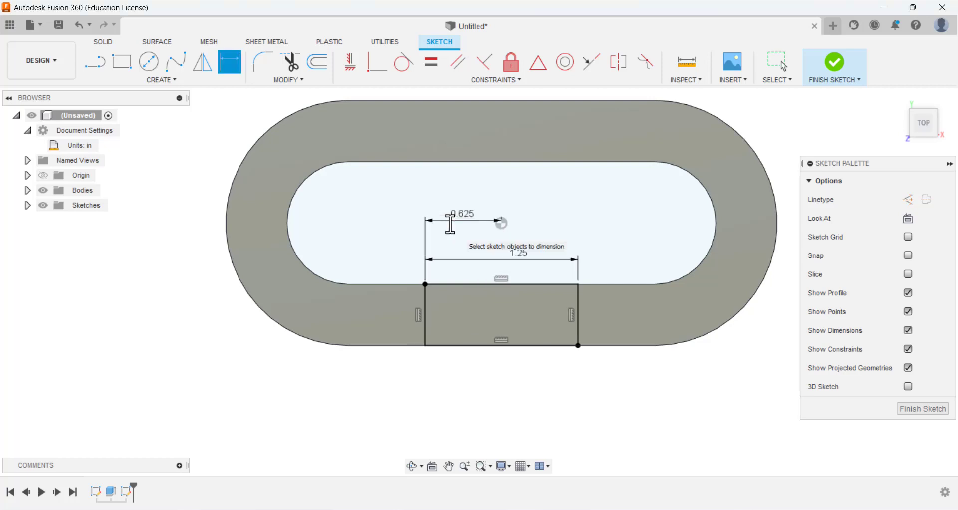
pyautogui.click(922, 409)
pyautogui.moveTo(585, 360)
pyautogui.keyDown('shift'); pyautogui.mouseDown(button='middle')
pyautogui.moveTo(563, 293)
pyautogui.moveTo(400, 166)
pyautogui.mouseUp(button='middle'); pyautogui.keyUp('shift')
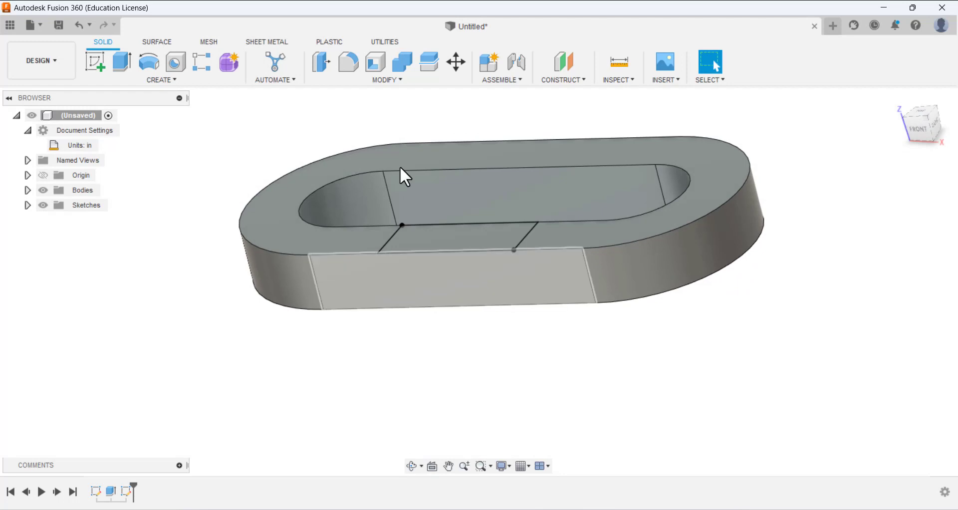
# Extrude-cut the rectangle profile through All, removing a section of the ring.
pyautogui.click(120, 65)
pyautogui.click(442, 245)
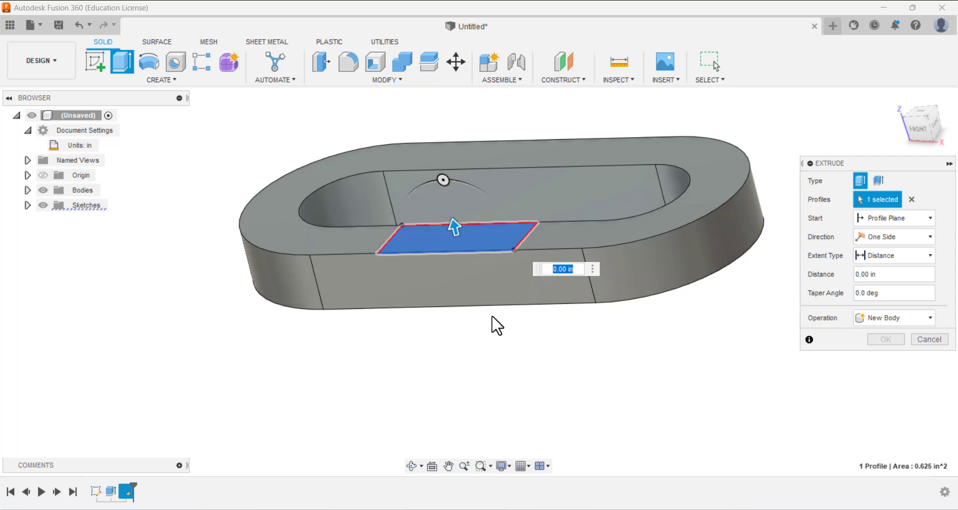
pyautogui.moveTo(451, 223); pyautogui.dragTo(488, 328)
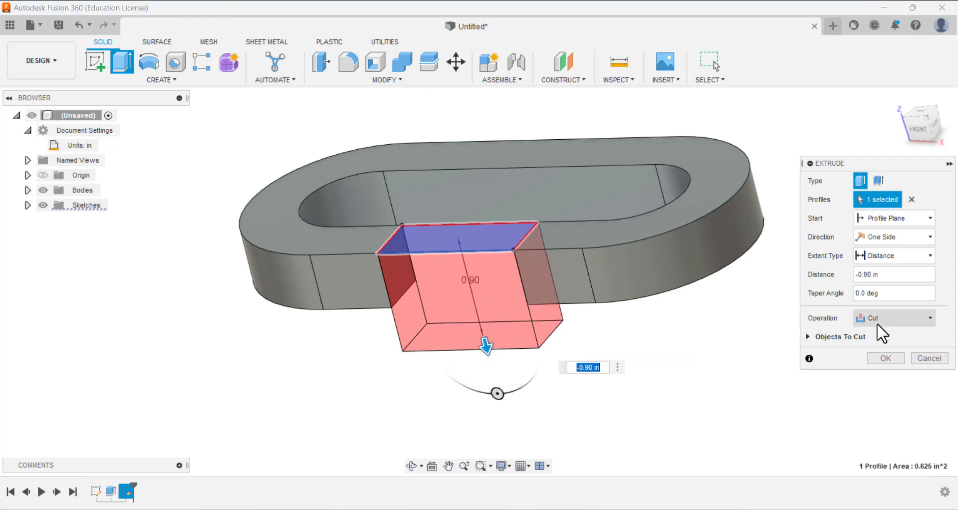
pyautogui.click(872, 256)
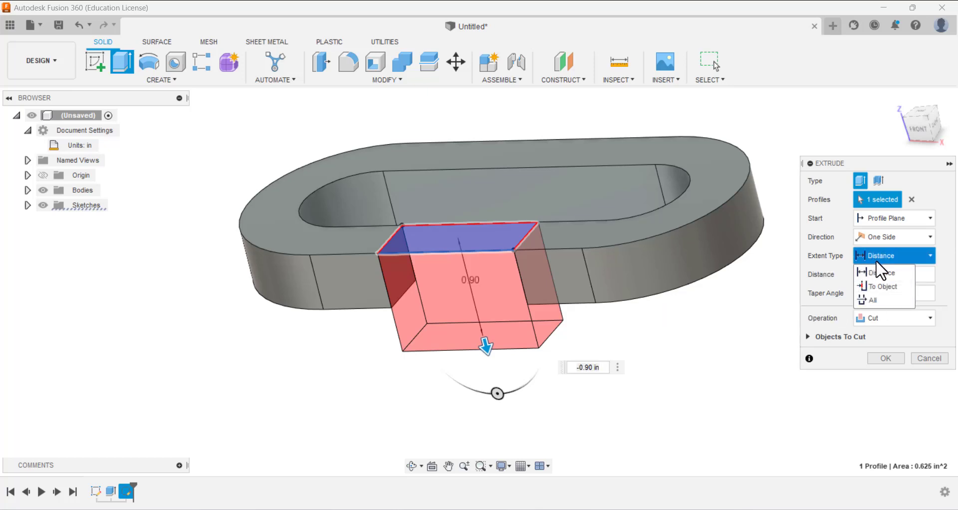
pyautogui.click(880, 302)
pyautogui.keyDown('shift'); pyautogui.moveTo(513, 259); pyautogui.dragTo(554, 247, button='middle'); pyautogui.keyUp('shift')
pyautogui.click(886, 359)
pyautogui.keyDown('shift'); pyautogui.moveTo(751, 269); pyautogui.dragTo(779, 294, button='middle'); pyautogui.keyUp('shift')
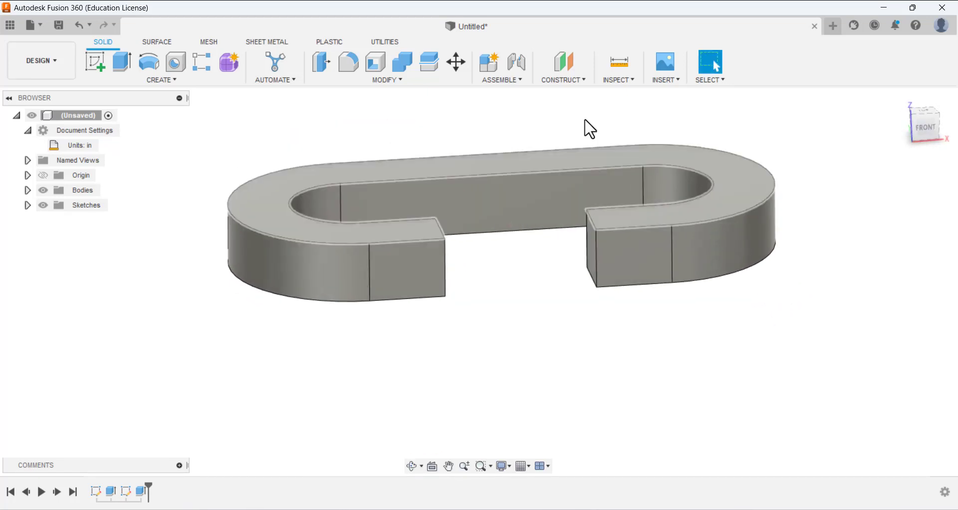
# Start a new sketch on the ring's inner flat face.
pyautogui.click(94, 63)
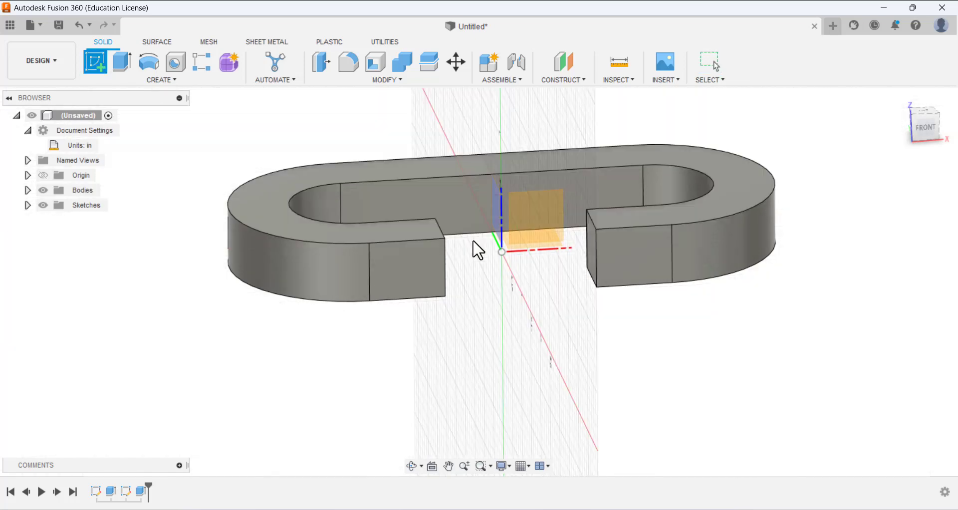
pyautogui.moveTo(460, 194)
pyautogui.keyDown('shift'); pyautogui.mouseDown(button='middle')
pyautogui.moveTo(462, 214)
pyautogui.moveTo(465, 202)
pyautogui.mouseUp(button='middle'); pyautogui.keyUp('shift')
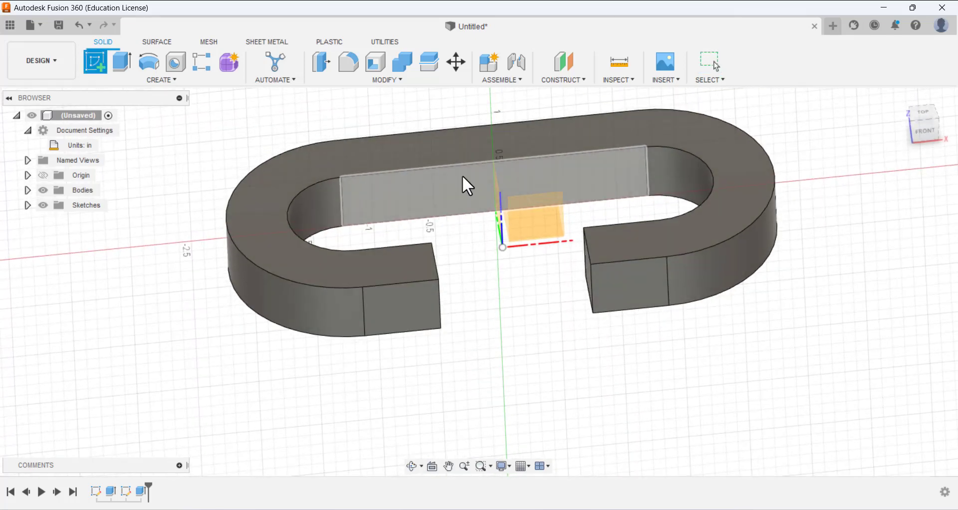
pyautogui.click(460, 185)
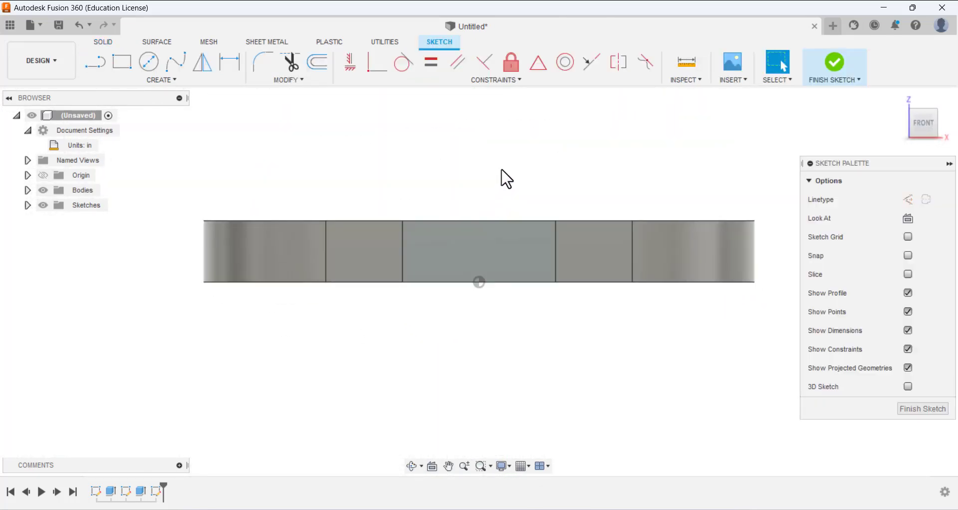
# Draw four connected lines forming a closed rectangle standing on the body's top edge.
pyautogui.click(95, 61)
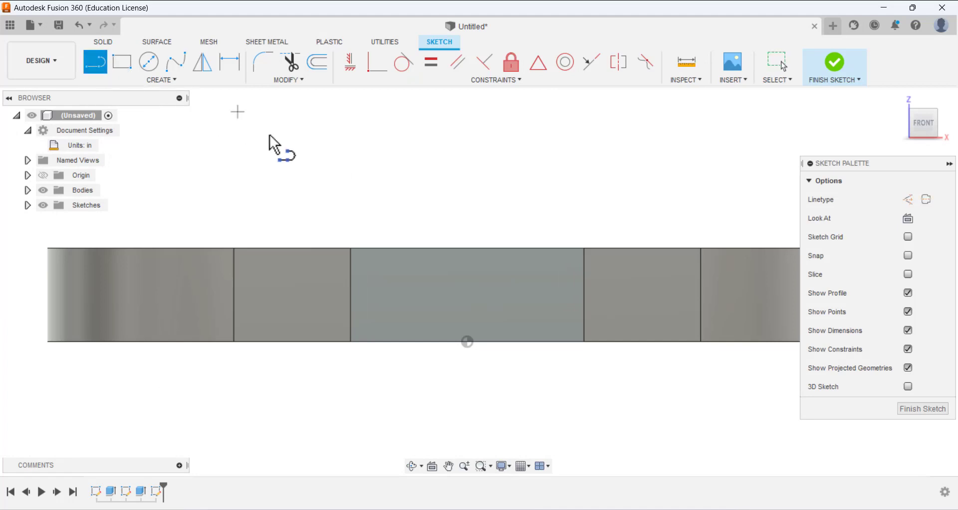
pyautogui.click(380, 248)
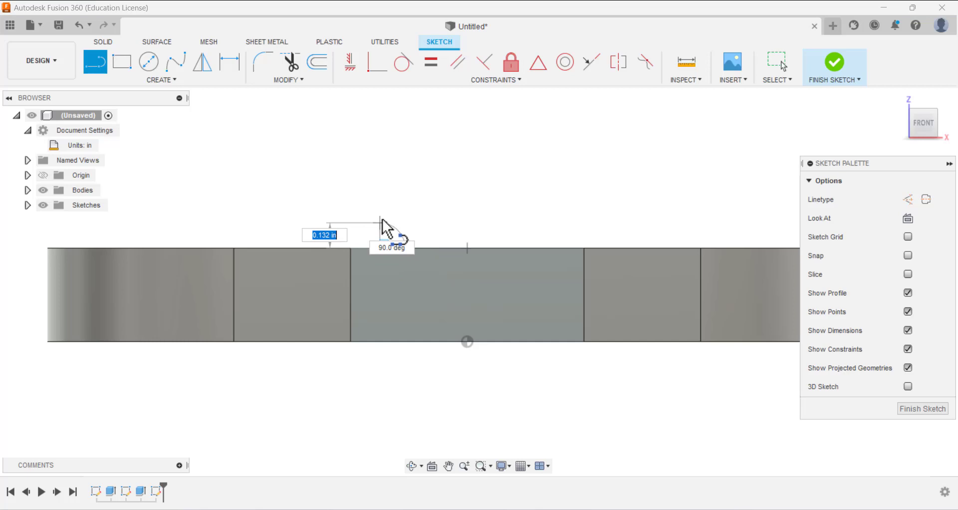
pyautogui.click(381, 170)
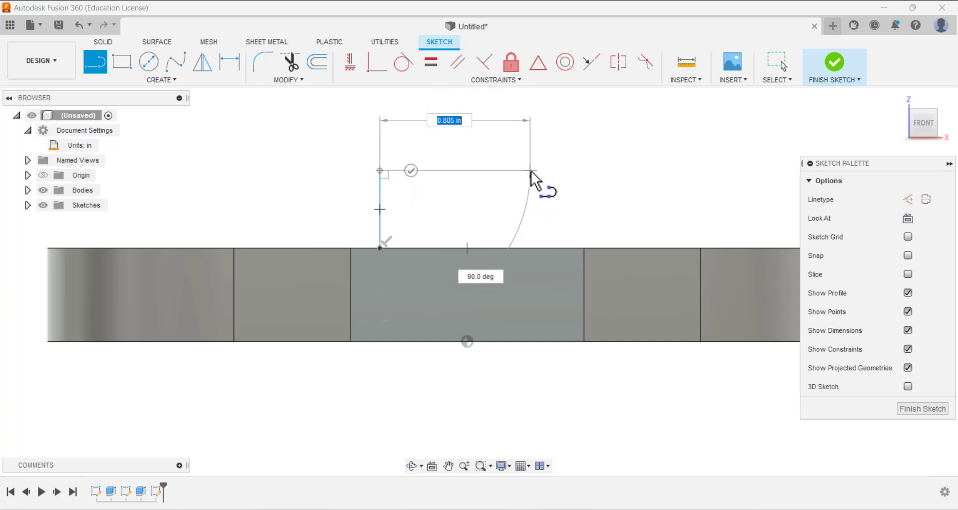
pyautogui.click(531, 171)
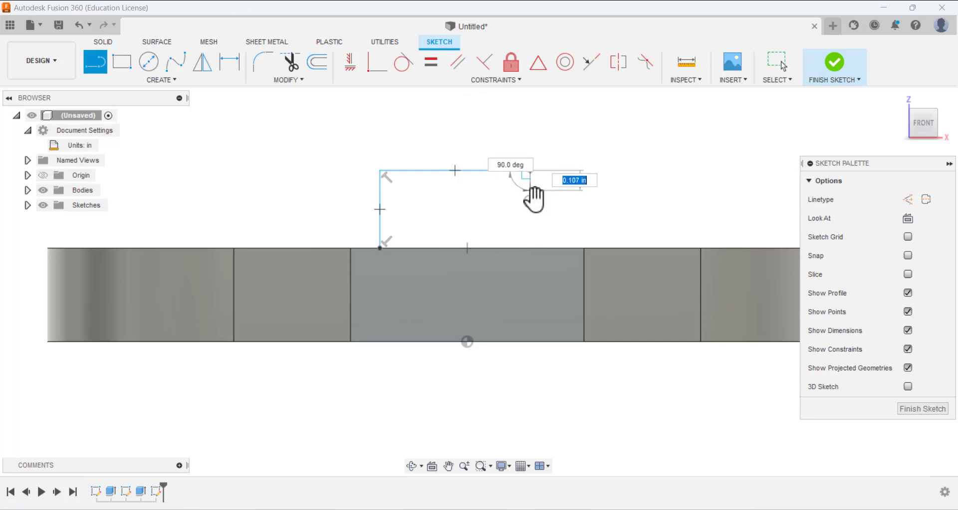
pyautogui.click(529, 247)
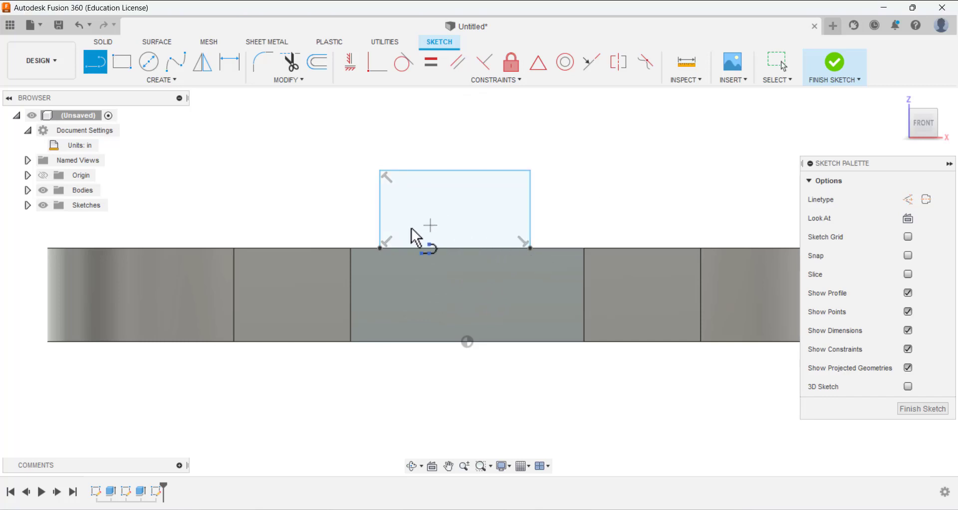
pyautogui.click(384, 249)
pyautogui.click(529, 247)
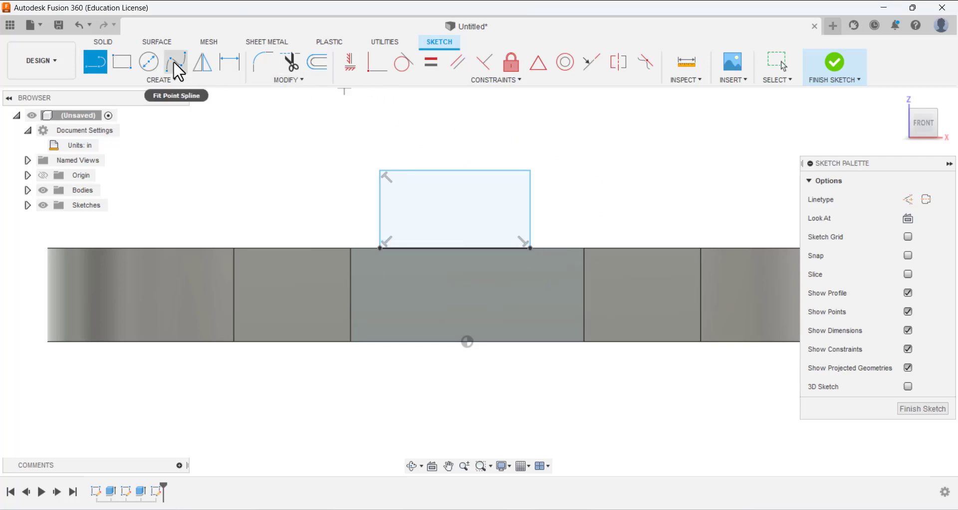
# Dimension the tab rectangle 1.25 in wide and 0.5 in tall.
pyautogui.click(229, 63)
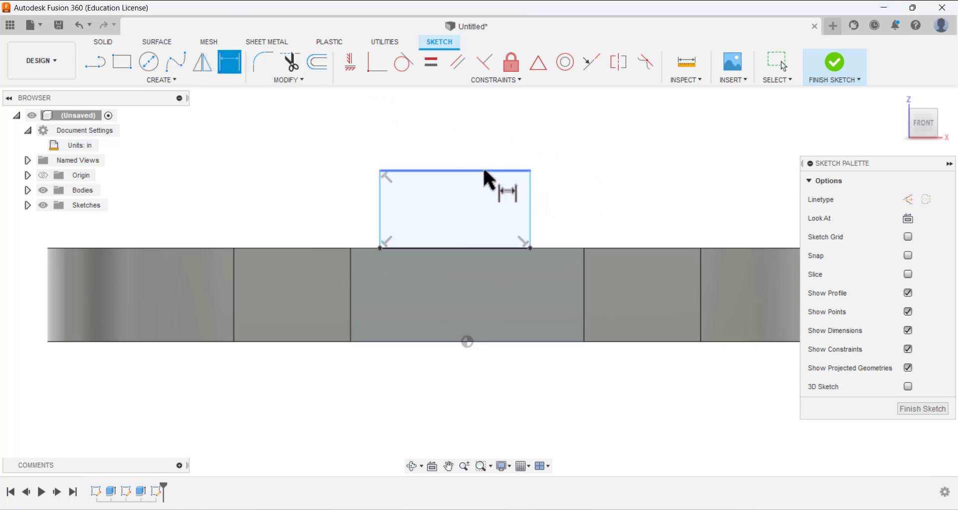
pyautogui.click(530, 200)
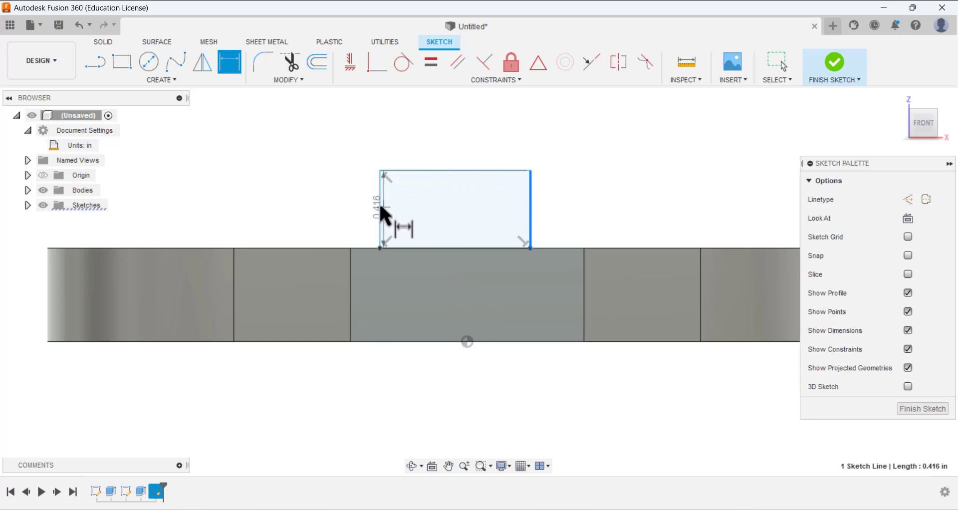
pyautogui.click(381, 205)
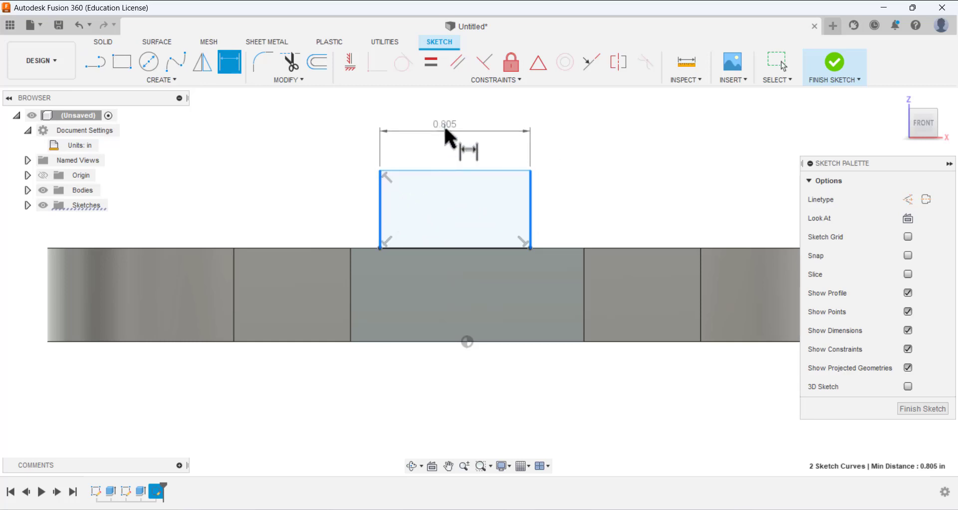
pyautogui.click(446, 128)
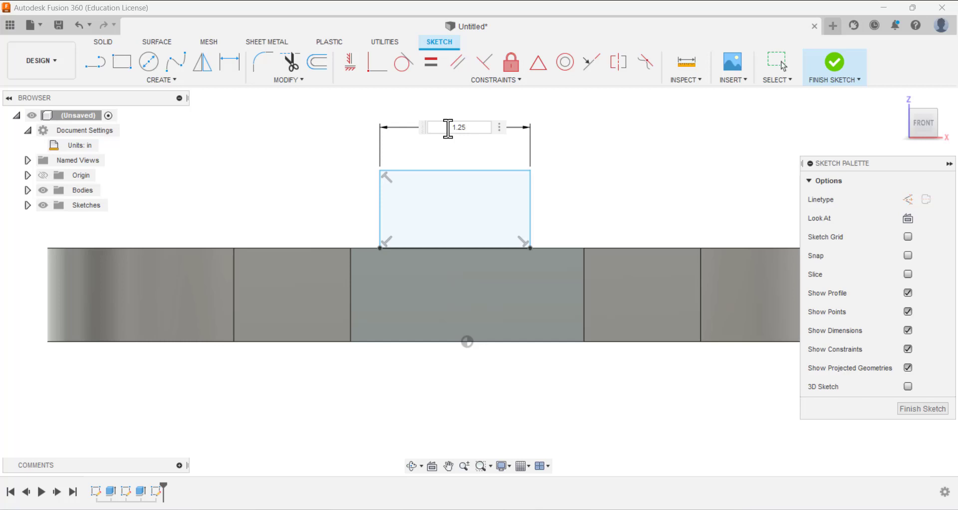
pyautogui.press('Return')
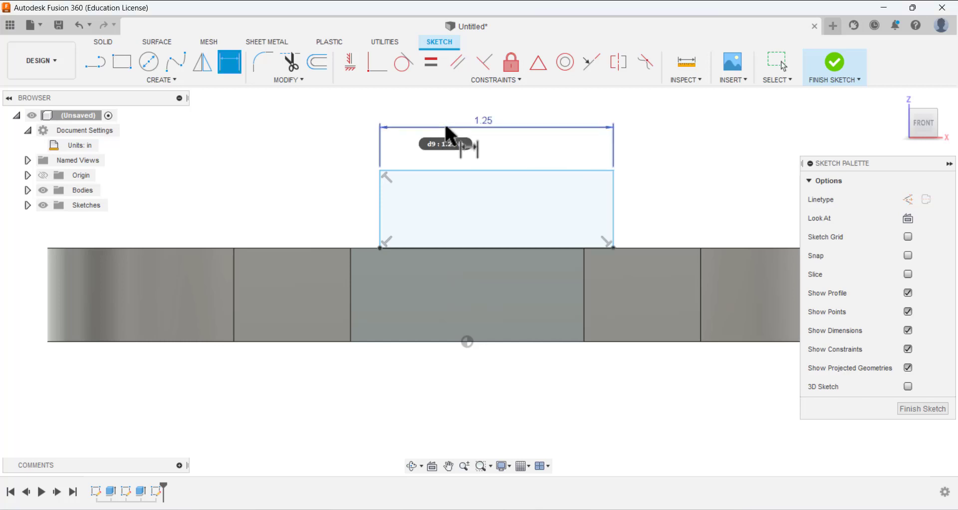
pyautogui.click(382, 204)
pyautogui.click(339, 196)
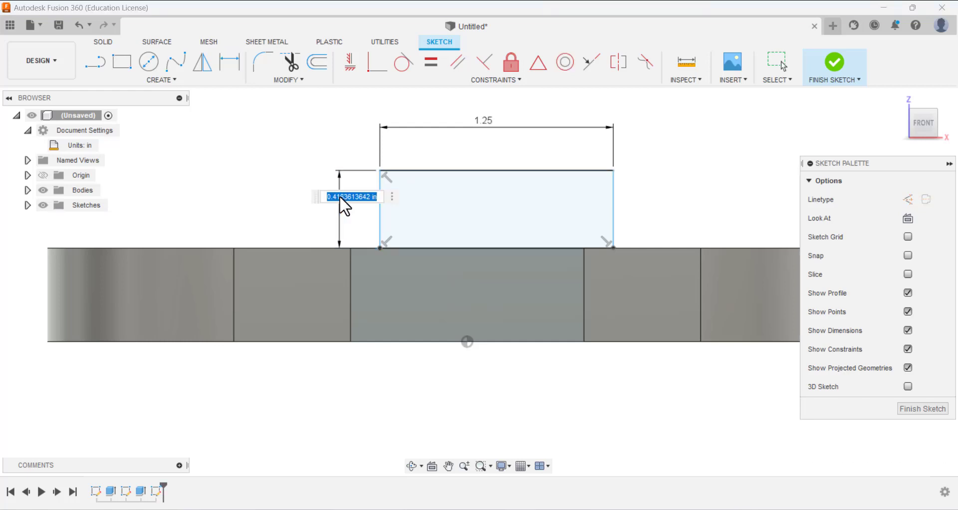
pyautogui.write('0.5')
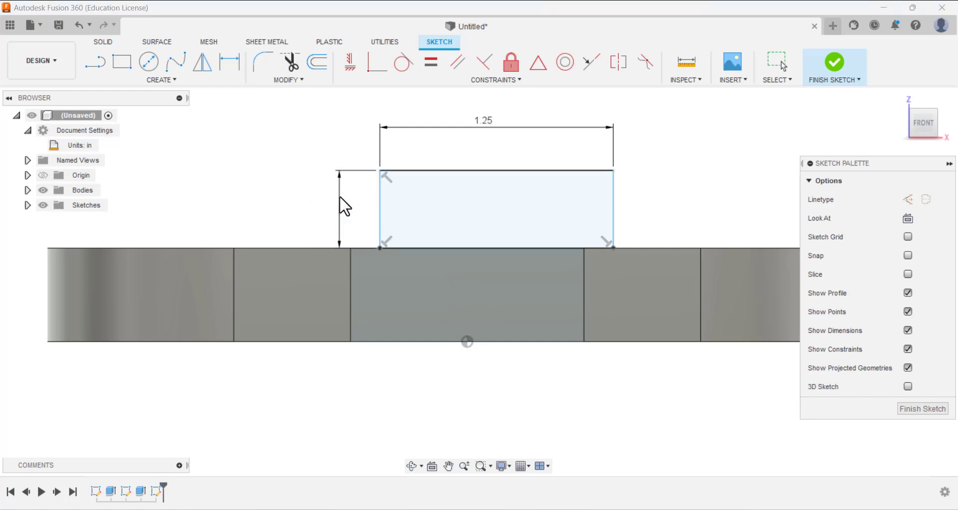
pyautogui.press('Return')
pyautogui.scroll(-2, 324, 194)
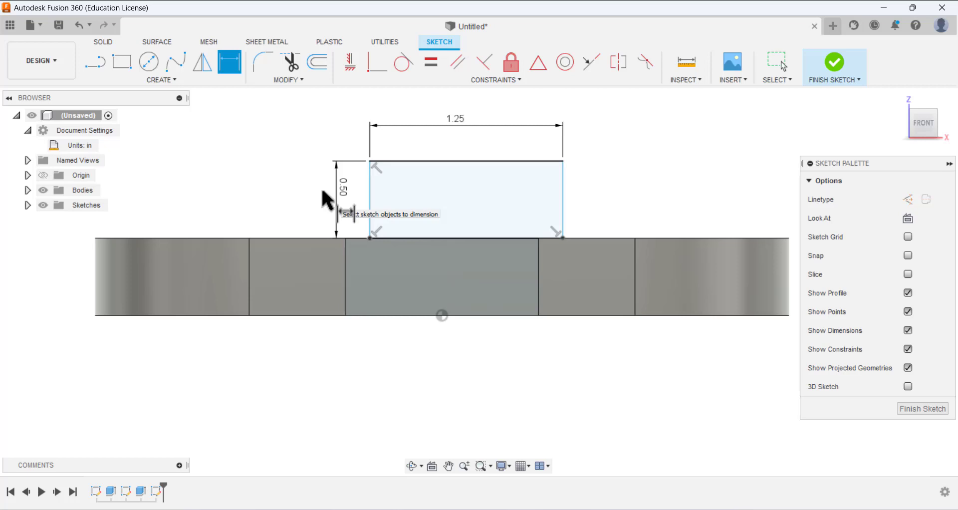
# Dimension the rectangle's lower-left corner 0.625 in (1.25/2) from the origin to centre it.
pyautogui.click(469, 127)
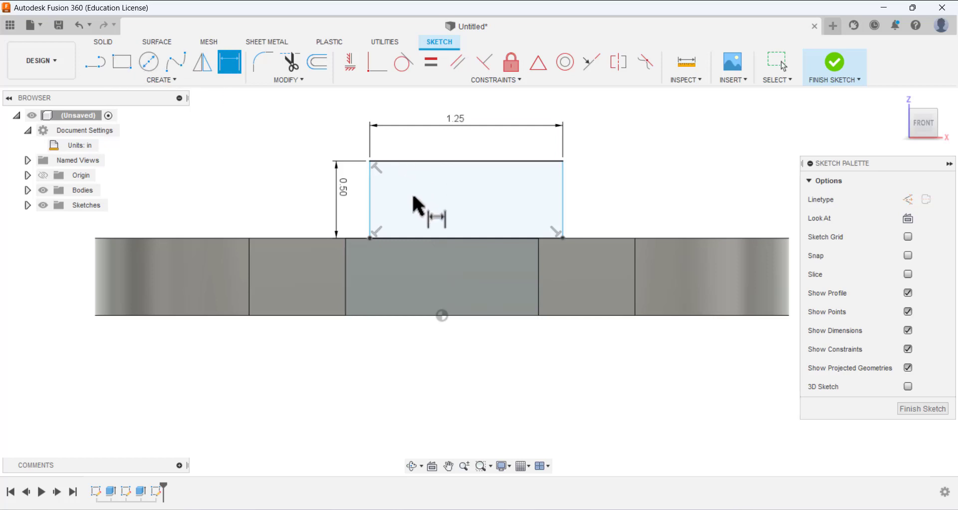
pyautogui.click(442, 315)
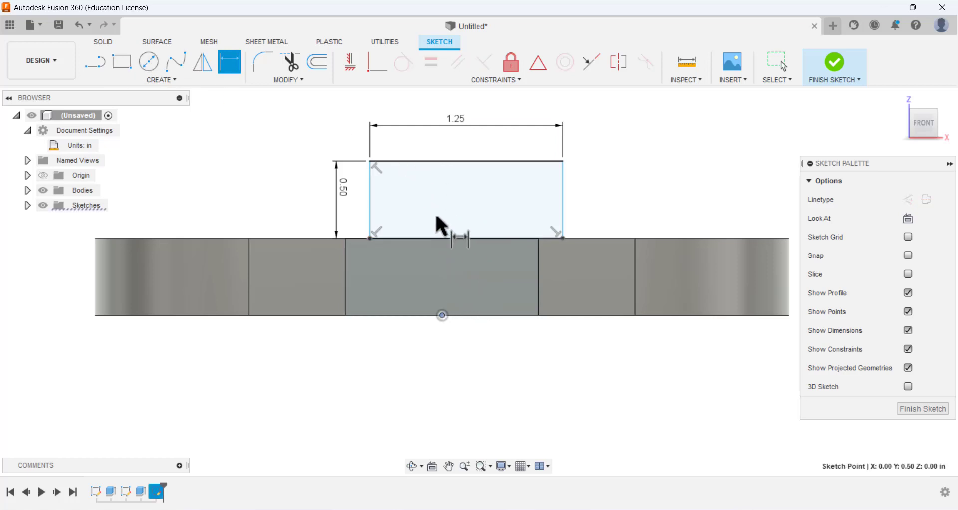
pyautogui.click(370, 237)
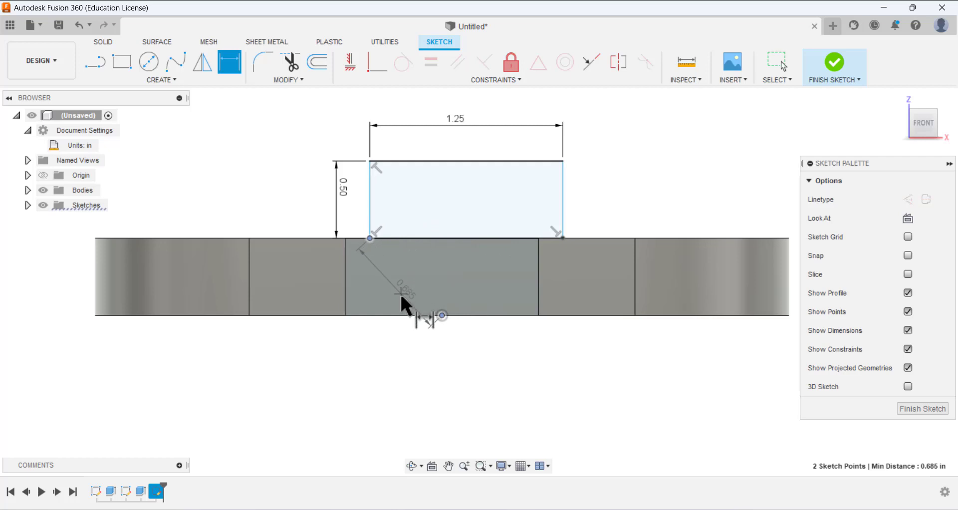
pyautogui.click(426, 373)
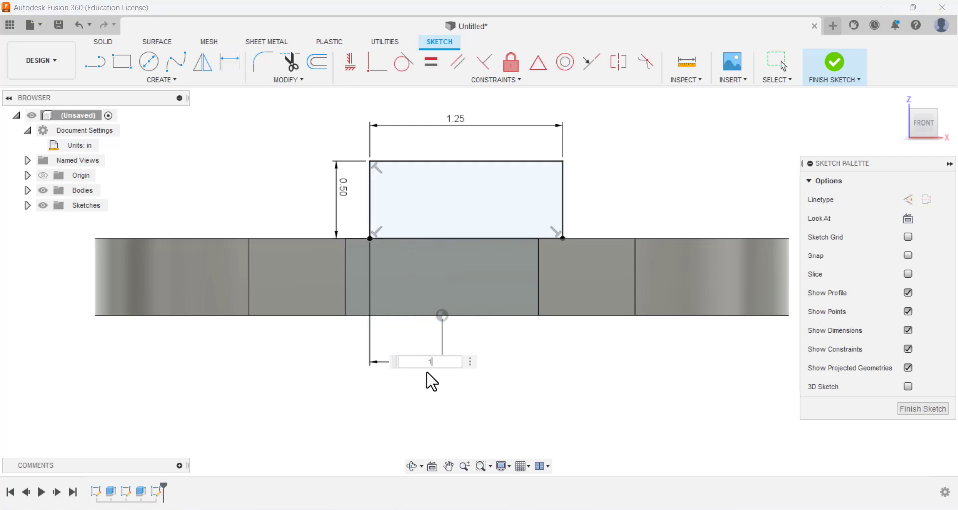
pyautogui.press('Return')
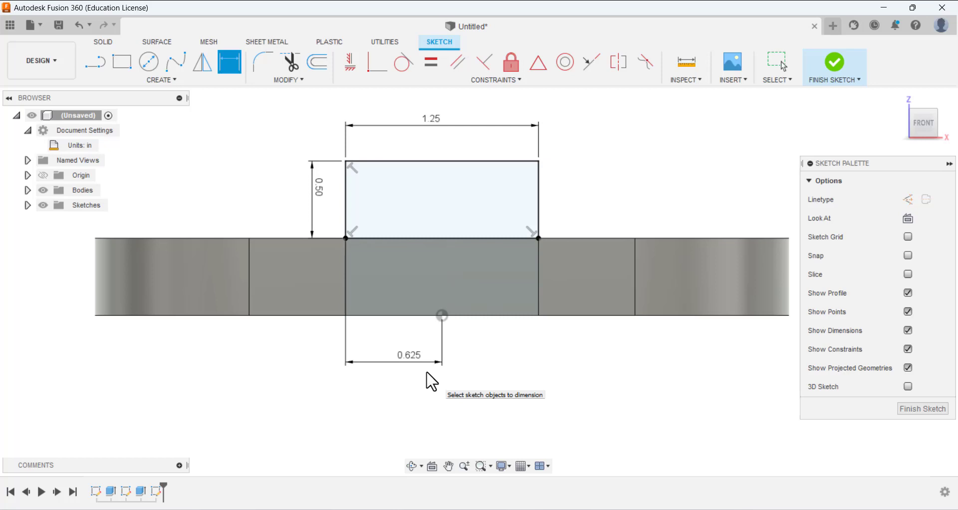
pyautogui.scroll(-3, 451, 123)
pyautogui.scroll(5, 449, 117)
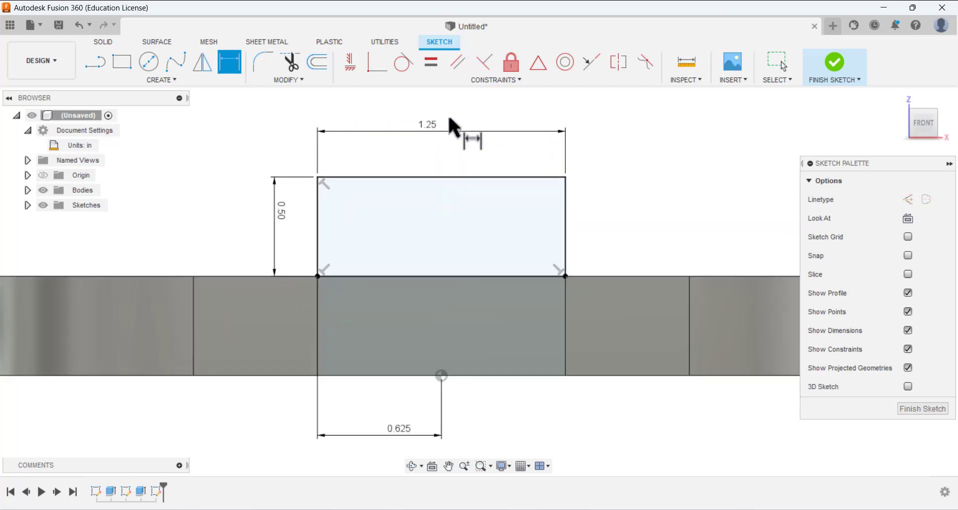
# Rearrange the 1.25, 0.625 and 0.50 dimensions into tidy positions around the body.
pyautogui.press('Escape')
pyautogui.moveTo(423, 125); pyautogui.dragTo(439, 444)
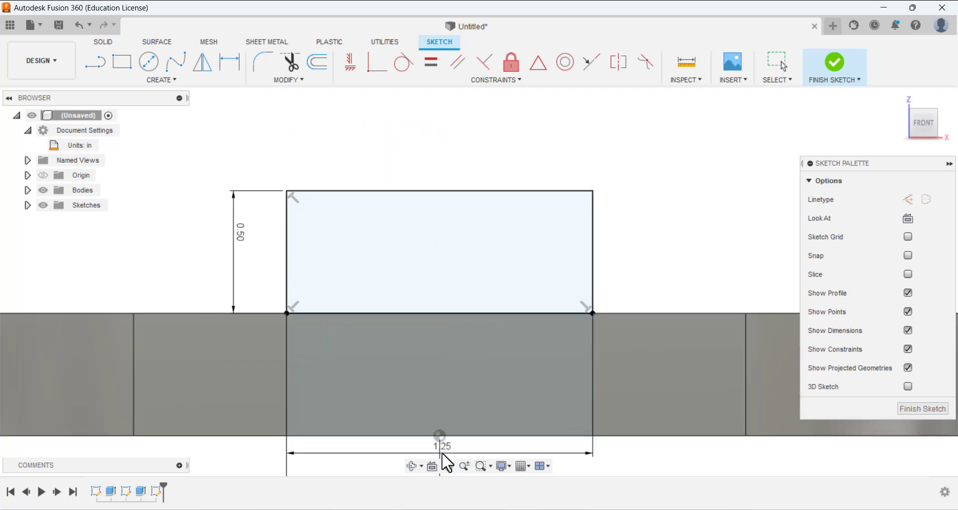
pyautogui.press('d')
pyautogui.scroll(-2, 475, 308)
pyautogui.scroll(-2, 468, 298)
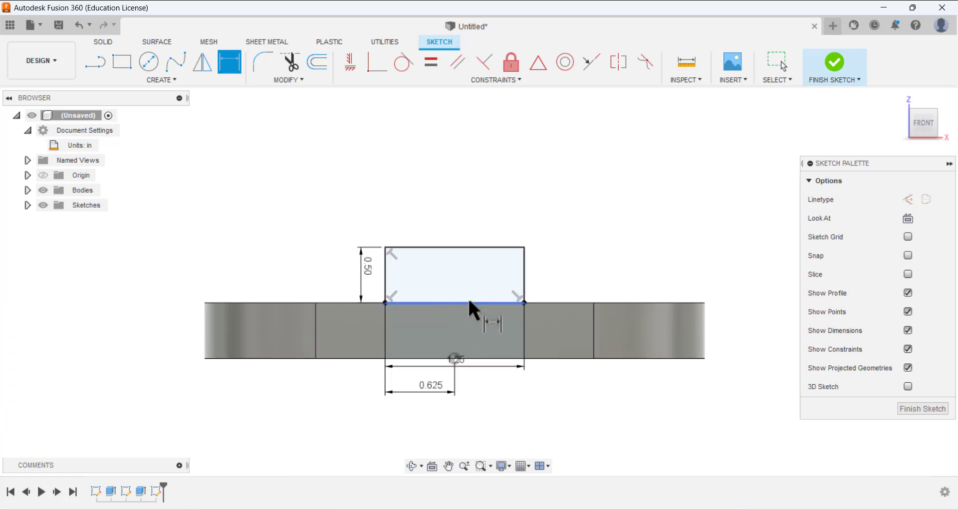
pyautogui.press('Escape')
pyautogui.moveTo(460, 394); pyautogui.dragTo(460, 449)
pyautogui.press('d')
pyautogui.press('Escape')
pyautogui.moveTo(417, 421); pyautogui.dragTo(421, 412)
pyautogui.press('d')
pyautogui.moveTo(317, 248); pyautogui.dragTo(306, 263)
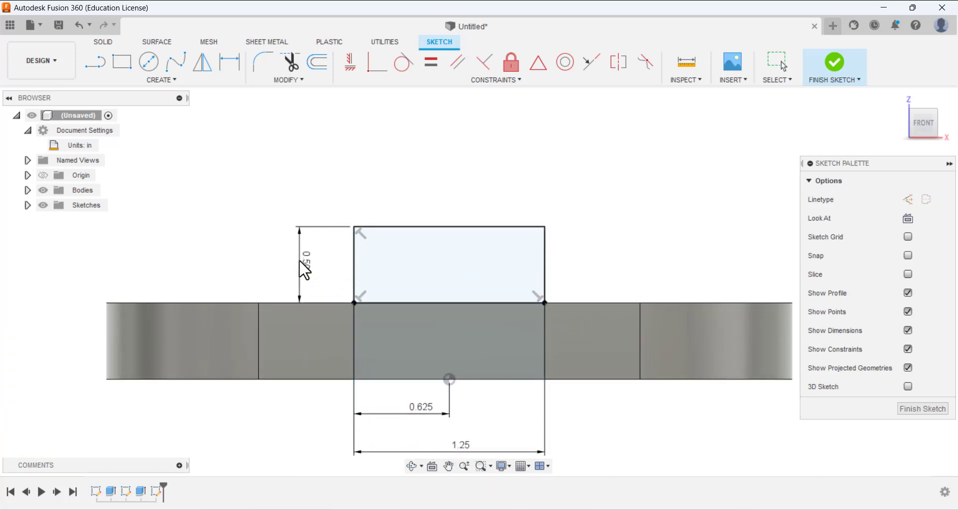
# Draw a circle and constrain its centre to the midpoint of the rectangle's top edge.
pyautogui.click(150, 62)
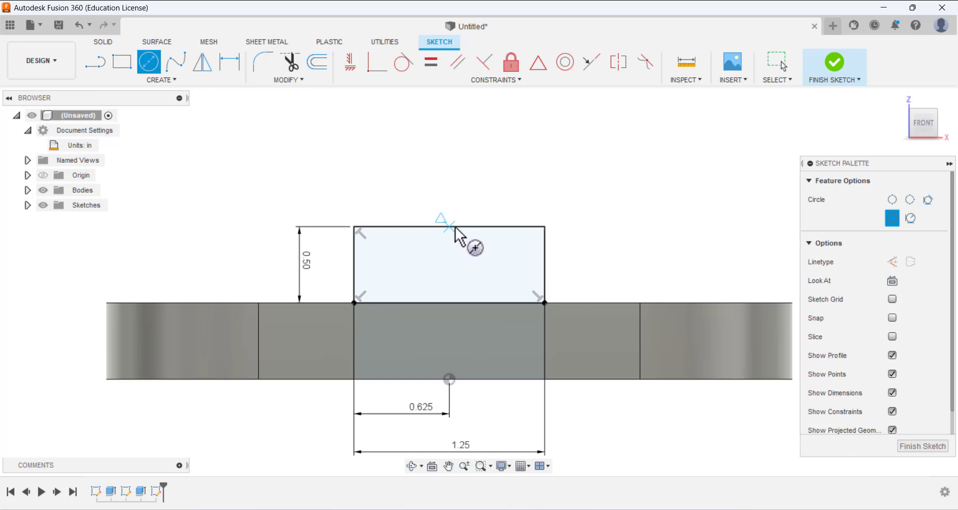
pyautogui.click(449, 171)
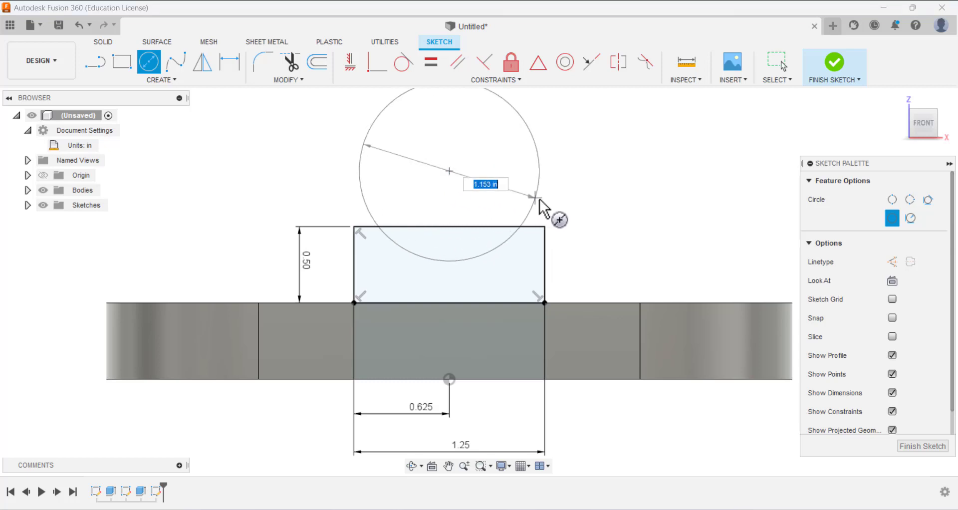
pyautogui.click(546, 199)
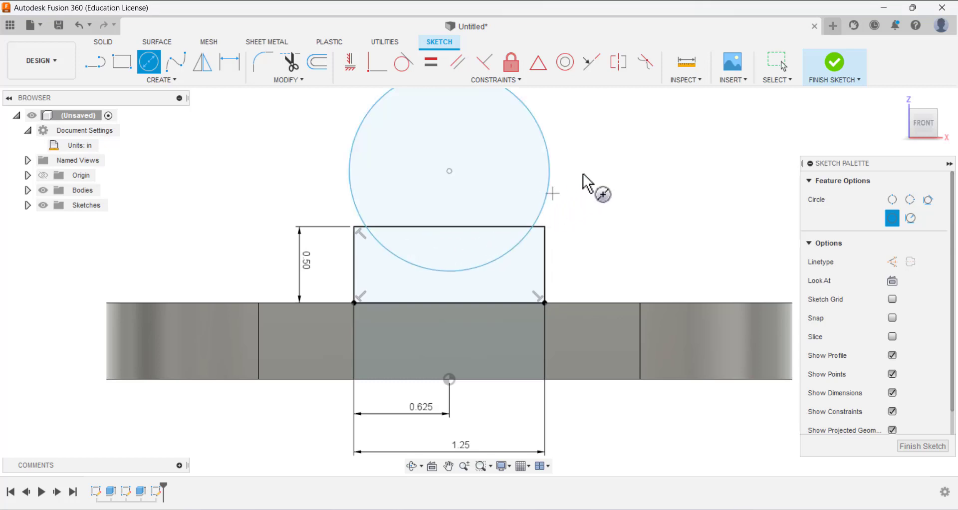
pyautogui.click(544, 66)
pyautogui.click(449, 170)
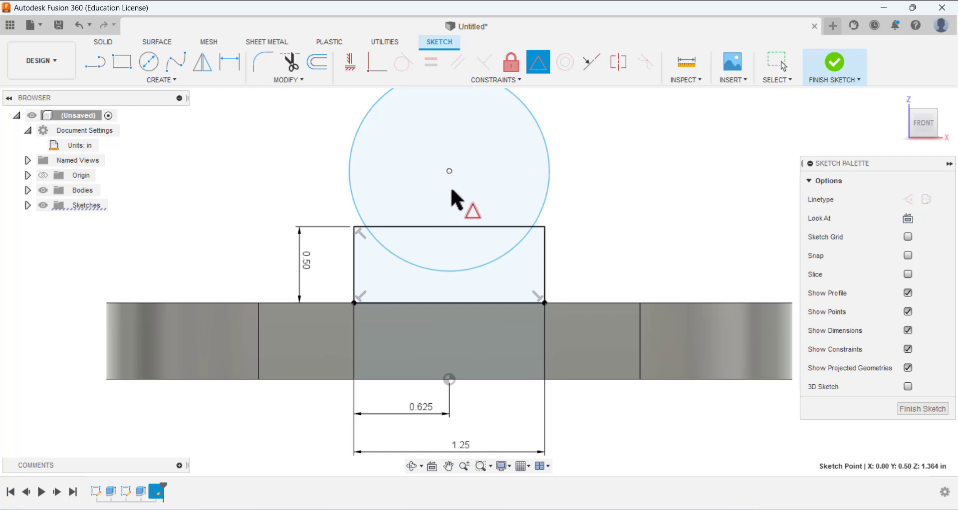
pyautogui.click(442, 225)
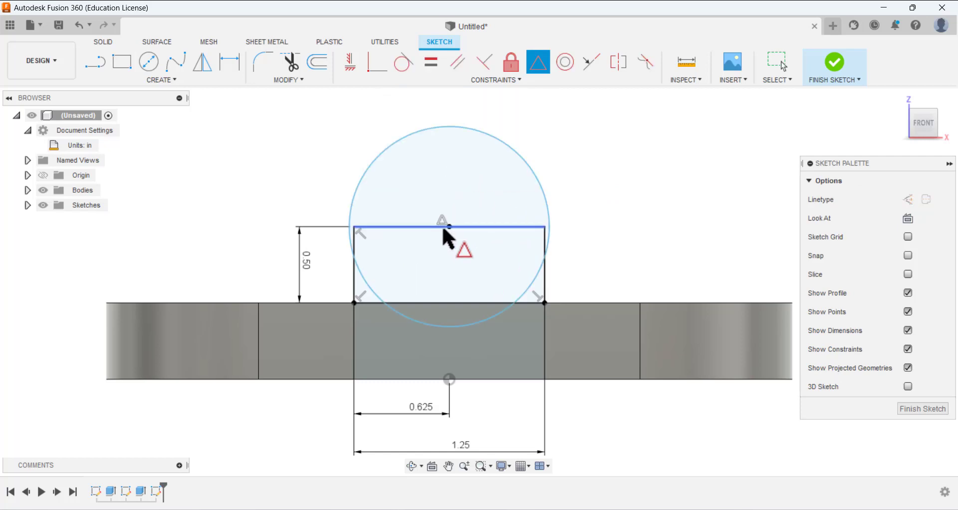
# Make the circle tangent to the rectangle's right side, then briefly orbit to check.
pyautogui.click(405, 60)
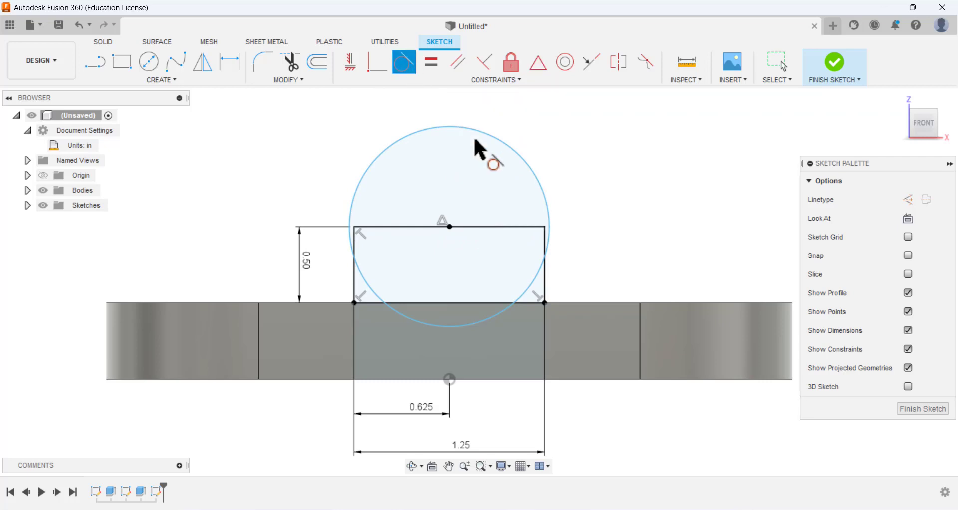
pyautogui.click(522, 161)
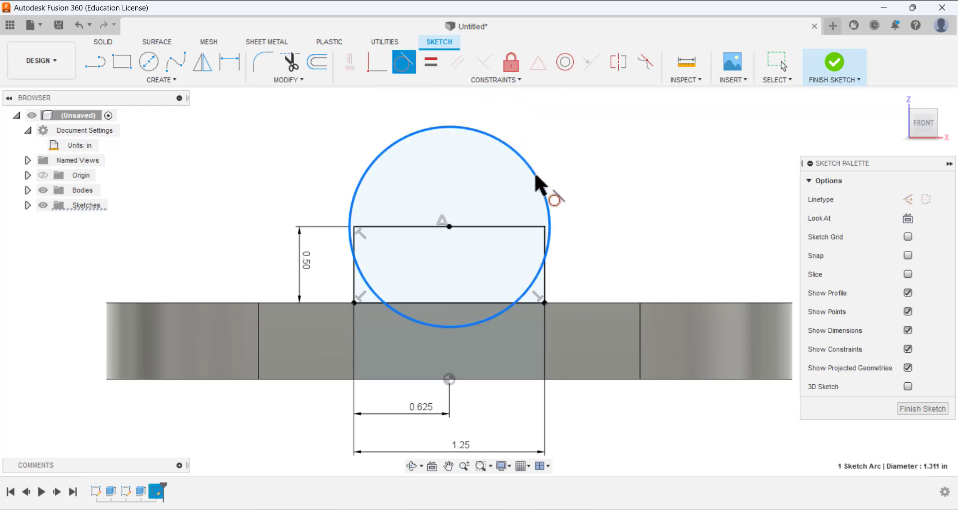
pyautogui.click(547, 285)
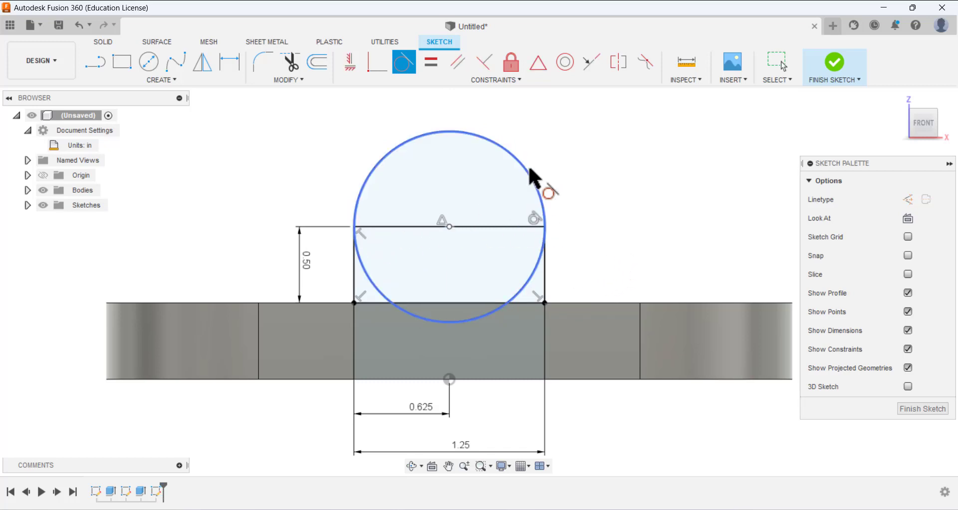
pyautogui.hotkey('shift', 'f')
pyautogui.moveTo(543, 160)
pyautogui.mouseDown()
pyautogui.moveTo(522, 168)
pyautogui.moveTo(552, 150)
pyautogui.moveTo(544, 162)
pyautogui.mouseUp()
pyautogui.press('Escape')
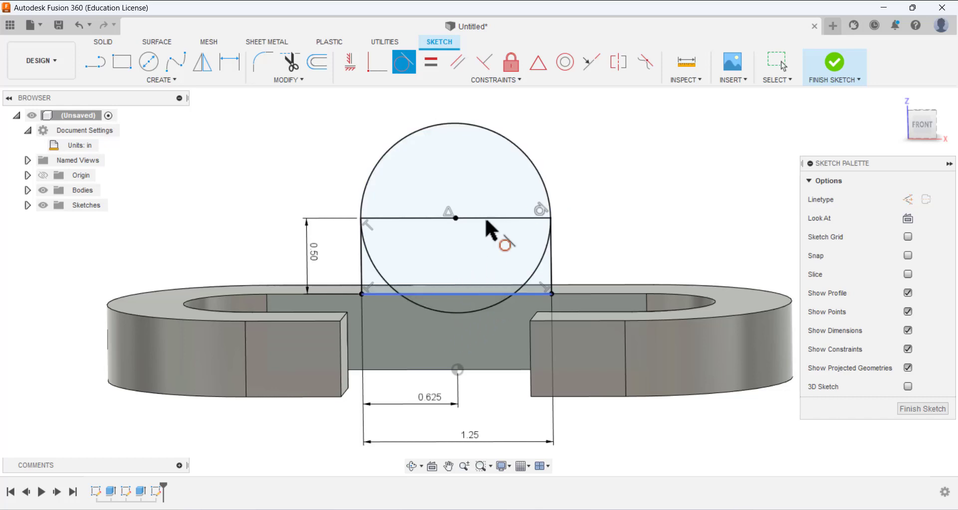
# Trim the circle's bottom arc and both lower arcs inside the rectangle.
pyautogui.click(288, 62)
pyautogui.click(469, 311)
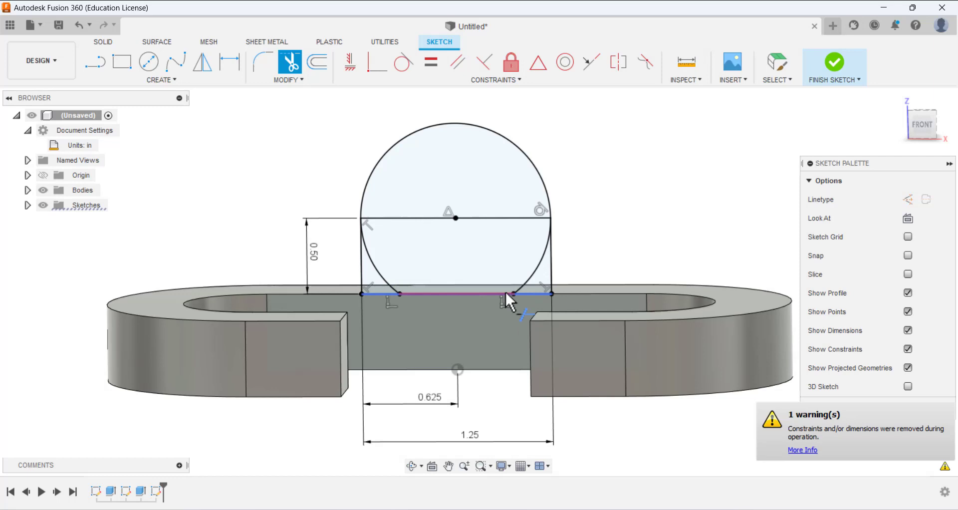
pyautogui.click(530, 278)
pyautogui.click(391, 287)
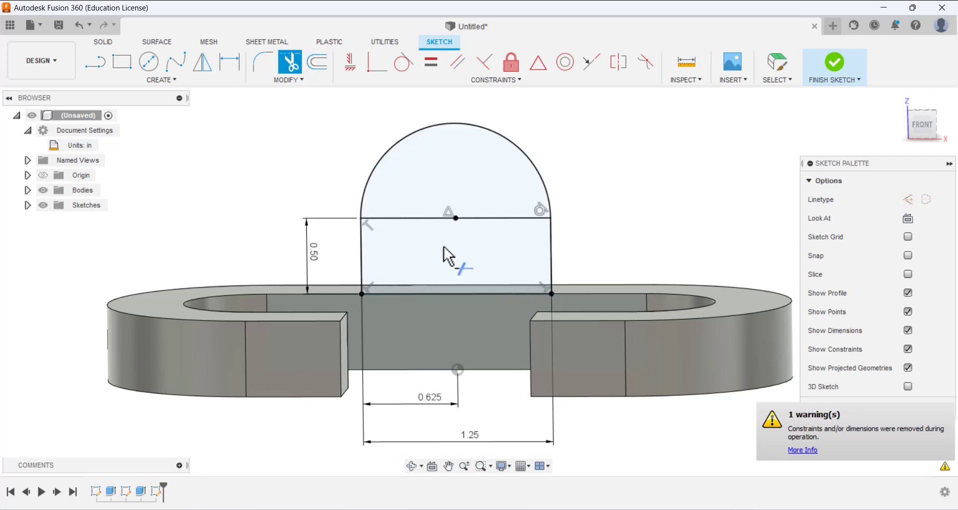
pyautogui.moveTo(403, 210)
pyautogui.keyDown('shift'); pyautogui.mouseDown(button='middle')
pyautogui.moveTo(428, 178)
pyautogui.moveTo(456, 224)
pyautogui.mouseUp(button='middle'); pyautogui.keyUp('shift')
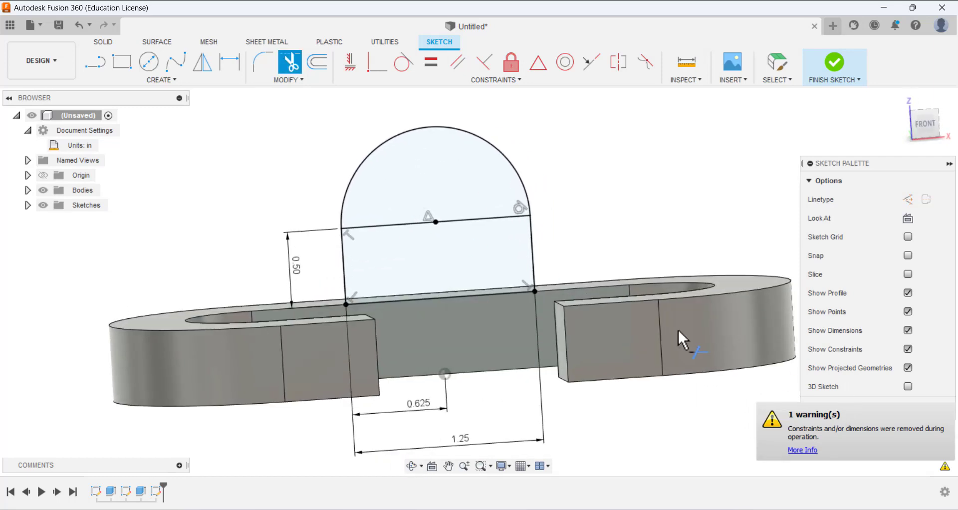
# Turn the view to face the front plane.
pyautogui.click(925, 128)
pyautogui.moveTo(561, 209)
pyautogui.keyDown('shift'); pyautogui.mouseDown(button='middle')
pyautogui.moveTo(532, 210)
pyautogui.moveTo(546, 215)
pyautogui.mouseUp(button='middle'); pyautogui.keyUp('shift')
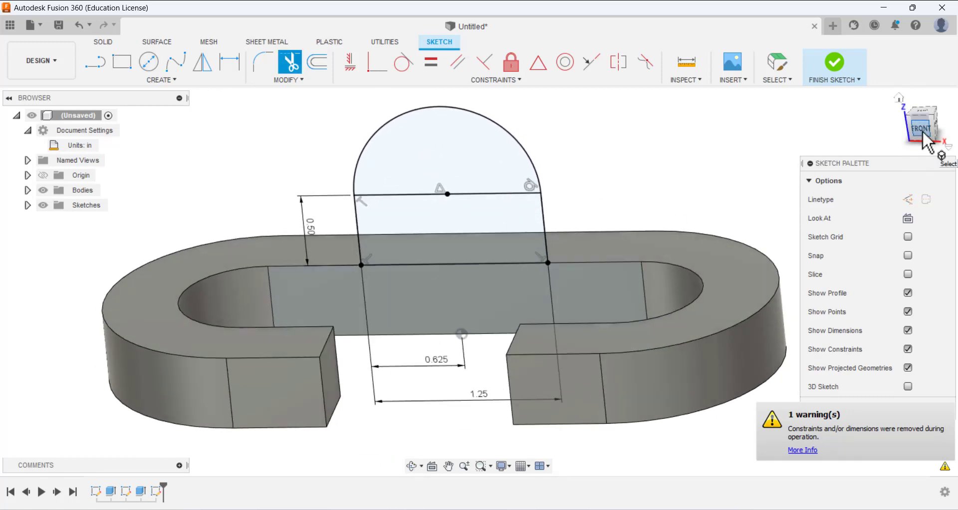
pyautogui.click(922, 131)
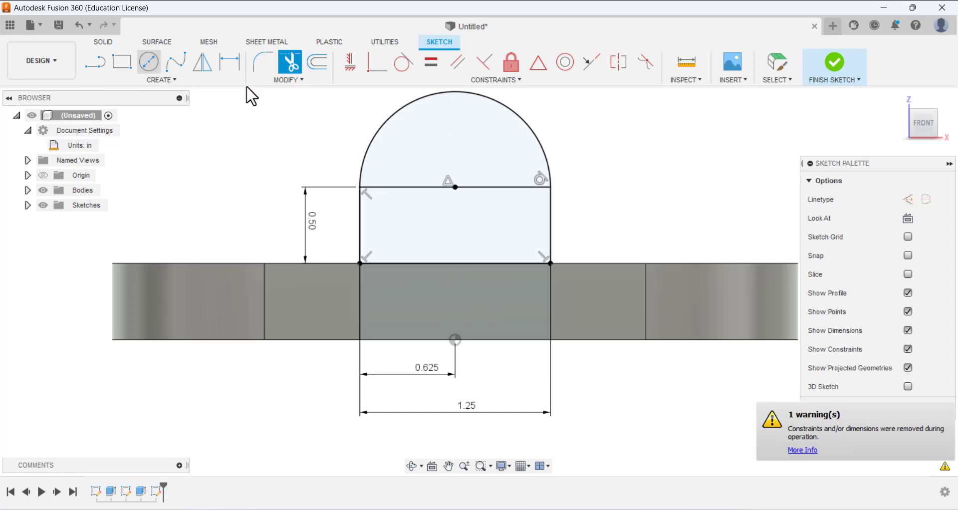
pyautogui.click(149, 62)
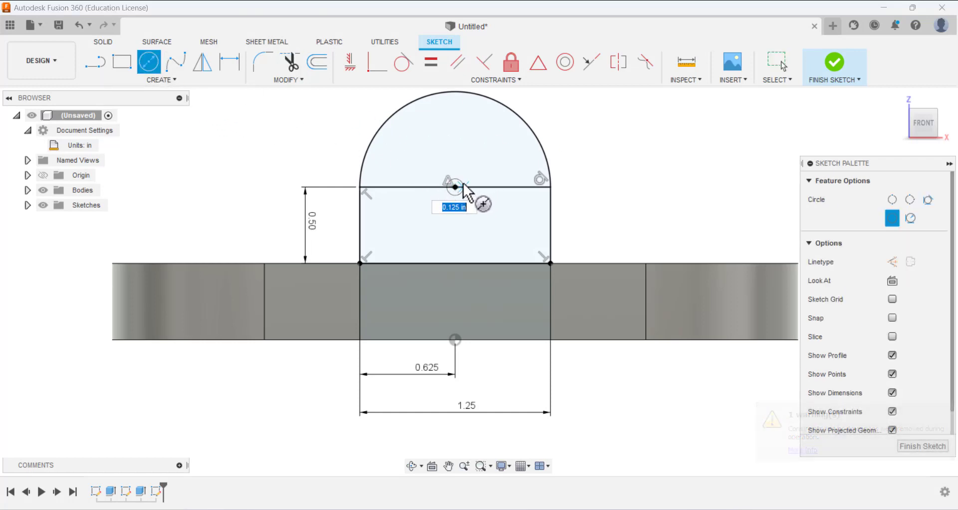
# Draw a 0.5 in diameter hole circle at the top edge's midpoint and finish the sketch.
pyautogui.click(468, 183)
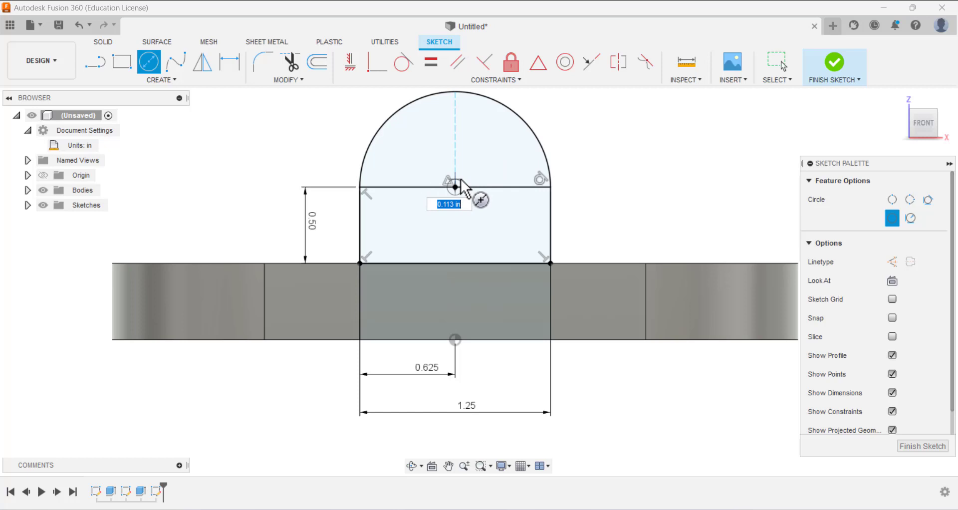
pyautogui.click(488, 154)
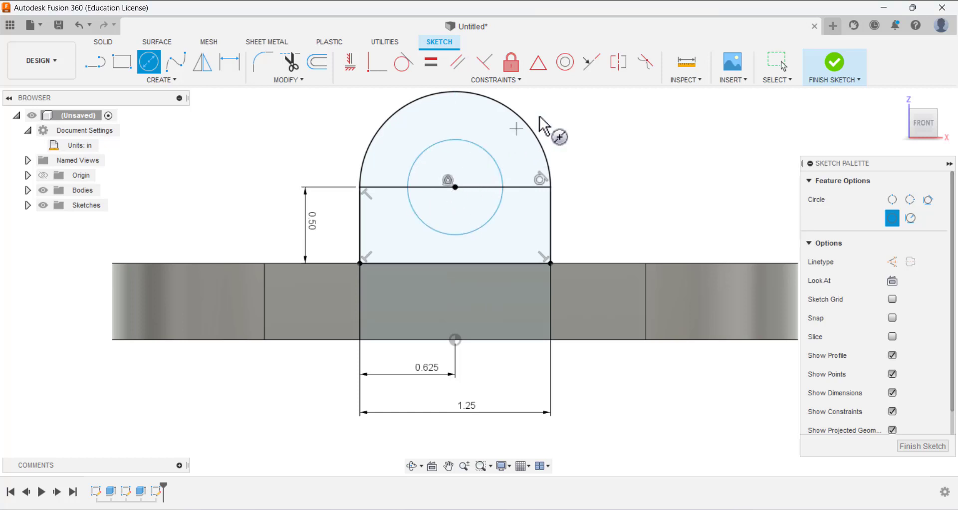
pyautogui.click(230, 62)
pyautogui.click(488, 154)
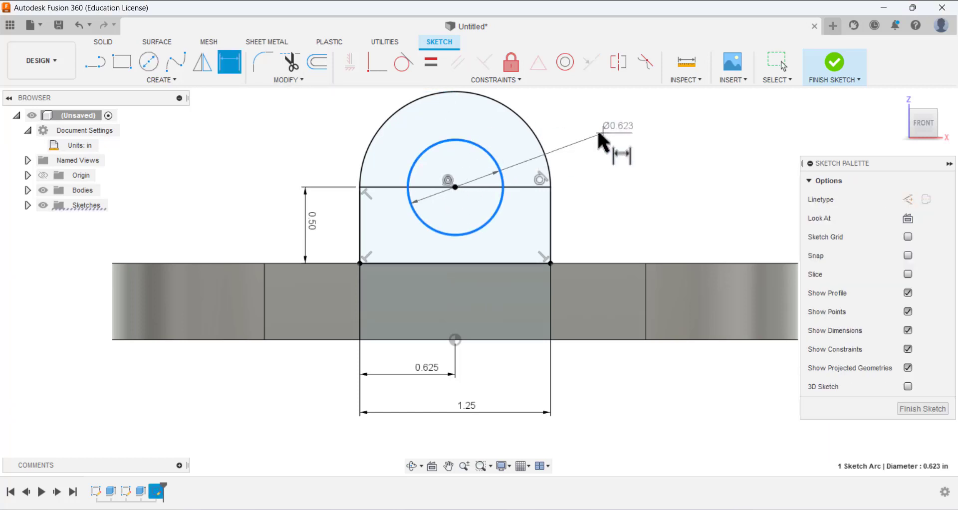
pyautogui.click(602, 128)
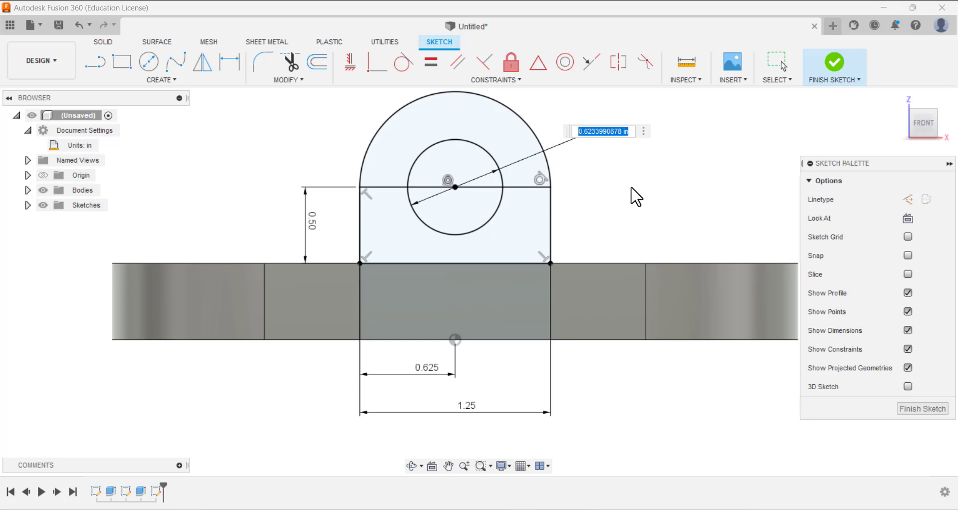
pyautogui.write('0.5')
pyautogui.press('Return')
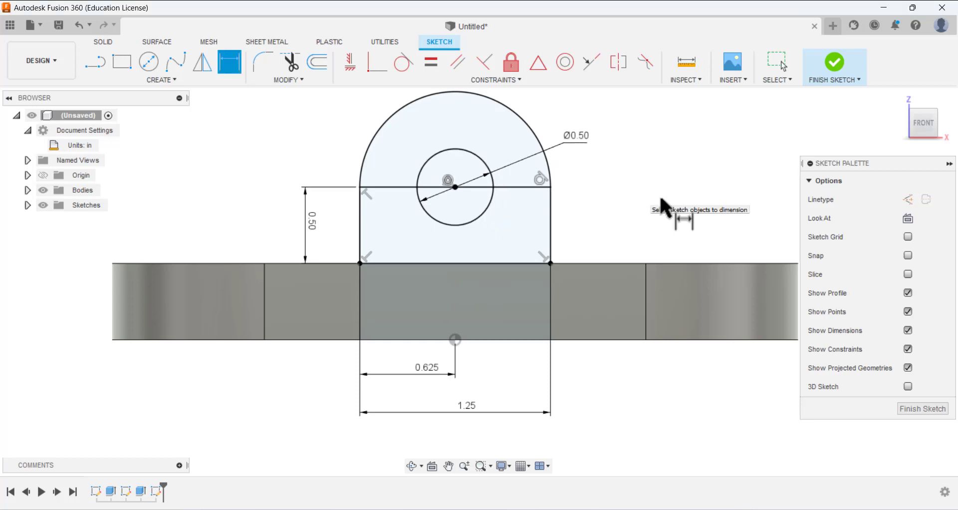
pyautogui.click(923, 409)
pyautogui.scroll(-3, 680, 231)
pyautogui.moveTo(624, 218)
pyautogui.keyDown('shift'); pyautogui.mouseDown(button='middle')
pyautogui.moveTo(587, 250)
pyautogui.moveTo(556, 245)
pyautogui.moveTo(584, 305)
pyautogui.mouseUp(button='middle'); pyautogui.keyUp('shift')
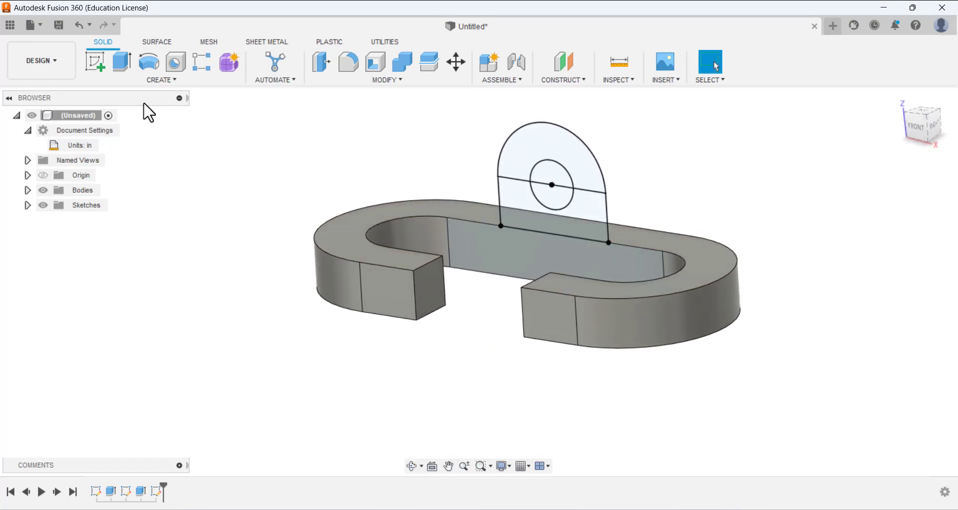
# Extrude the tab's strip and arch profiles 0.60 in, joining them to the ring.
pyautogui.click(127, 67)
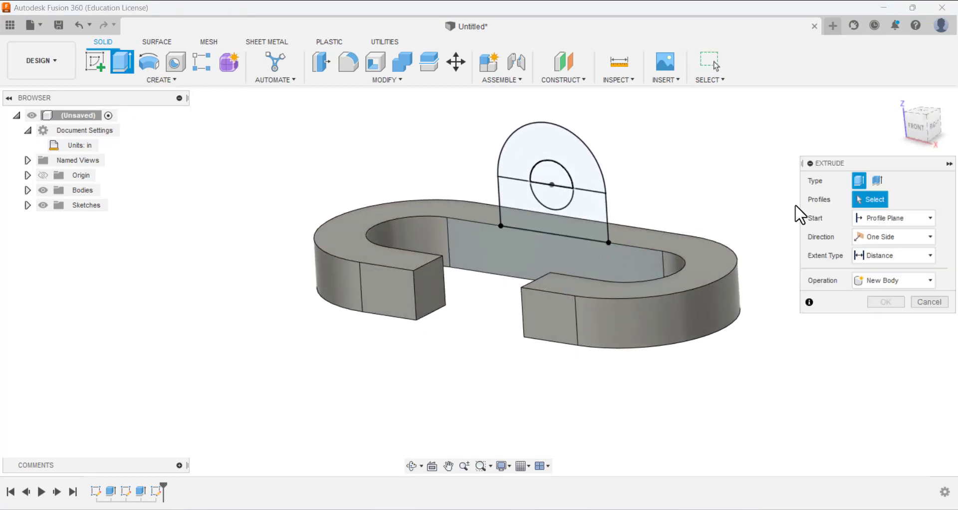
pyautogui.click(594, 209)
pyautogui.click(590, 175)
pyautogui.moveTo(619, 129)
pyautogui.keyDown('shift'); pyautogui.mouseDown(button='middle')
pyautogui.moveTo(635, 123)
pyautogui.moveTo(618, 128)
pyautogui.mouseUp(button='middle'); pyautogui.keyUp('shift')
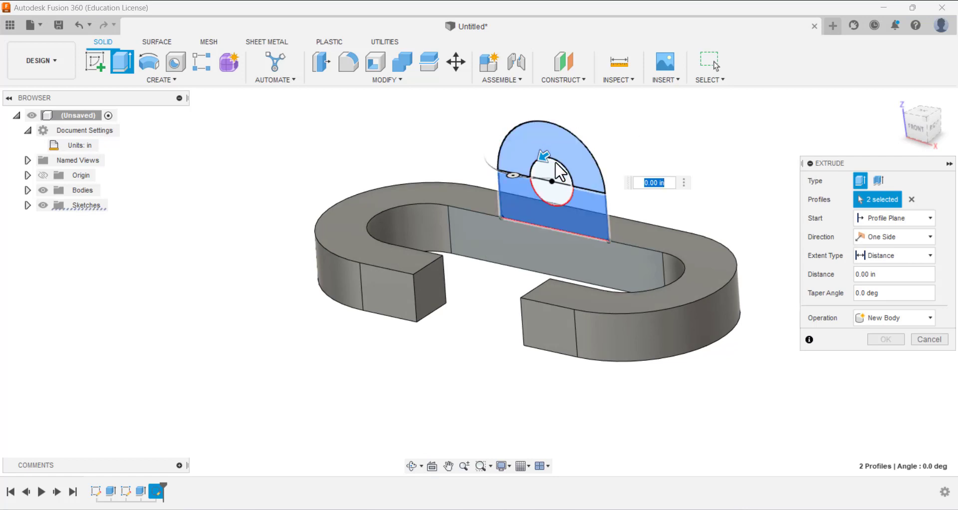
pyautogui.moveTo(548, 148); pyautogui.dragTo(606, 150)
pyautogui.keyDown('shift'); pyautogui.moveTo(679, 195); pyautogui.dragTo(668, 192, button='middle'); pyautogui.keyUp('shift')
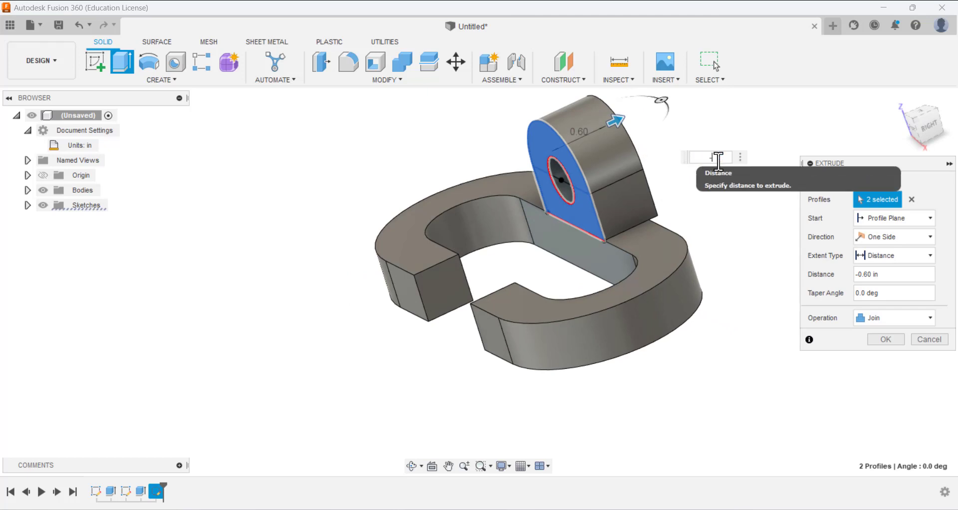
pyautogui.press('Return')
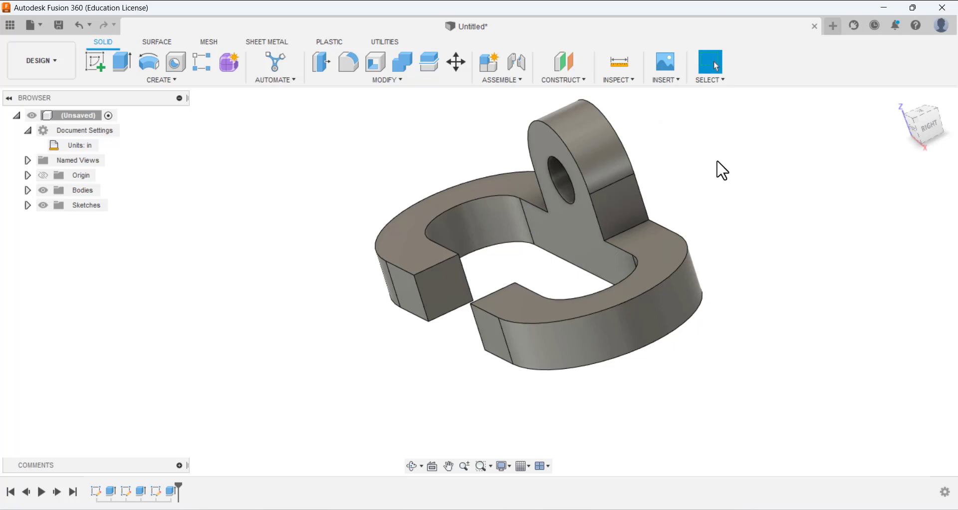